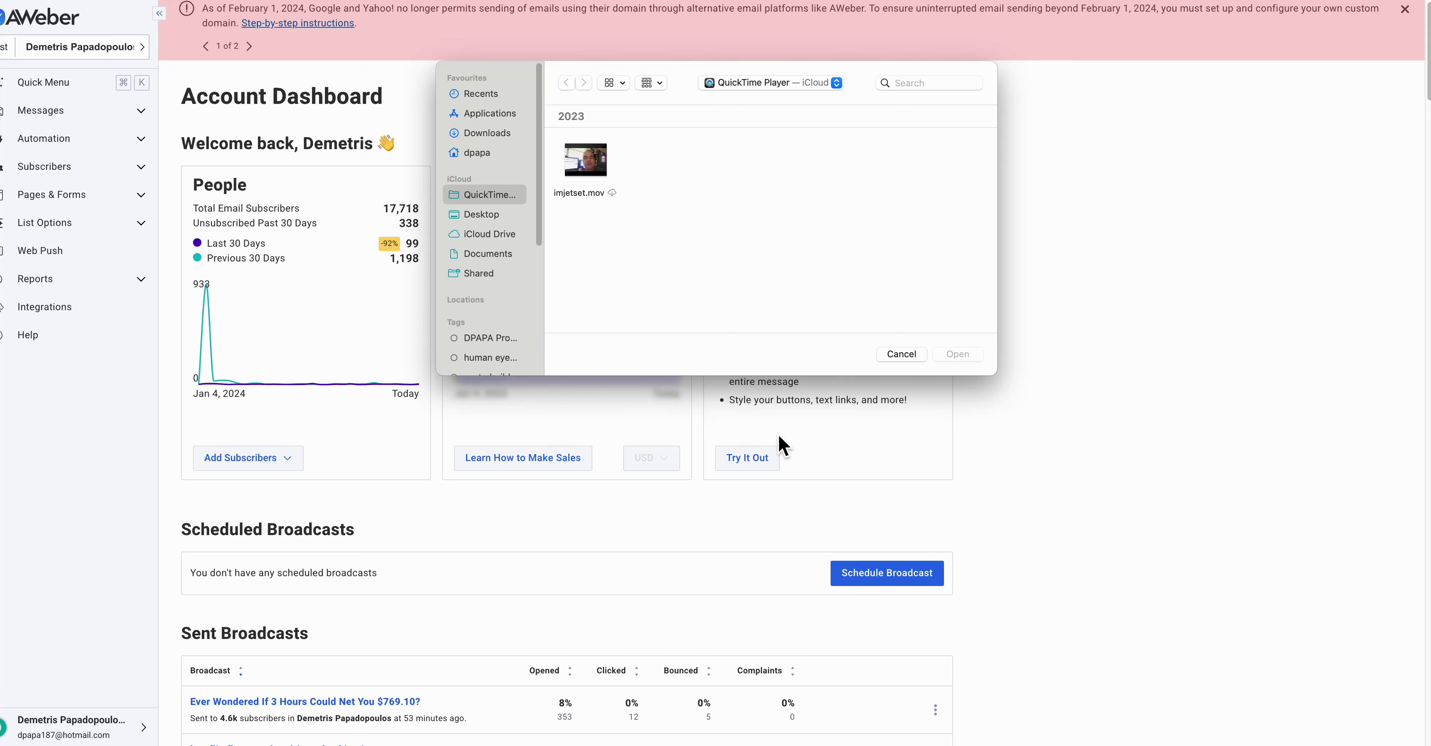
# - Dismiss the file dialog, choose Manage Lists from the list selector, and expand List Options
pyautogui.click(905, 355)
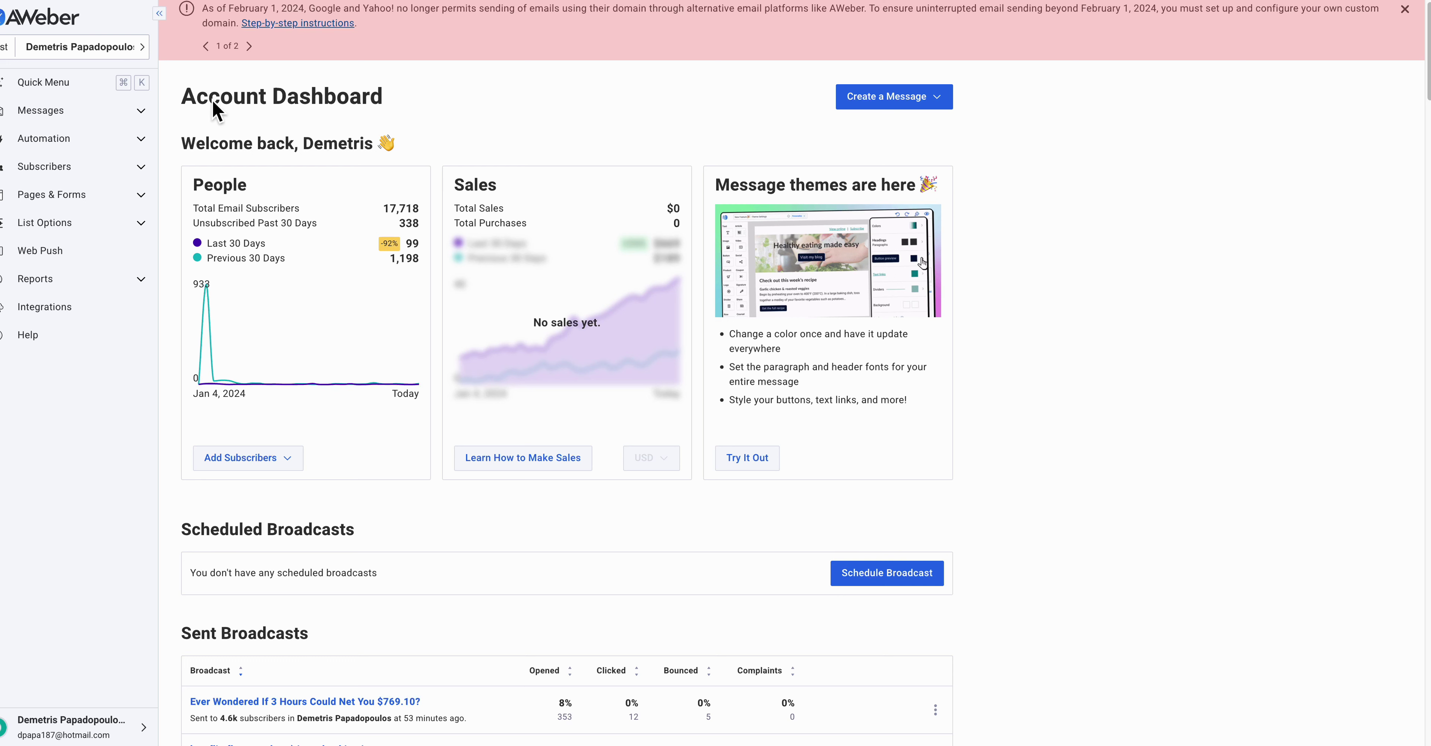
pyautogui.scroll(1, 344, 60)
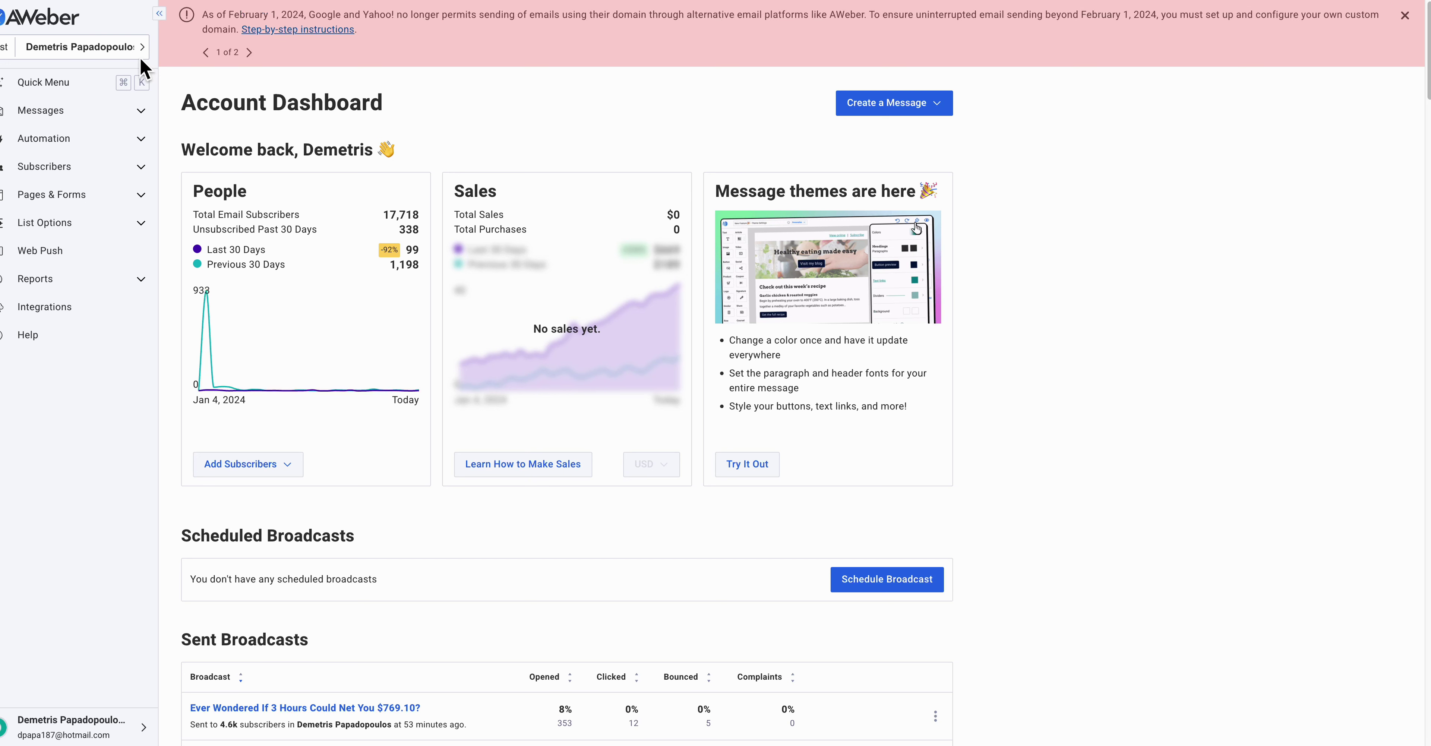
pyautogui.click(148, 52)
pyautogui.scroll(-15, 298, 228)
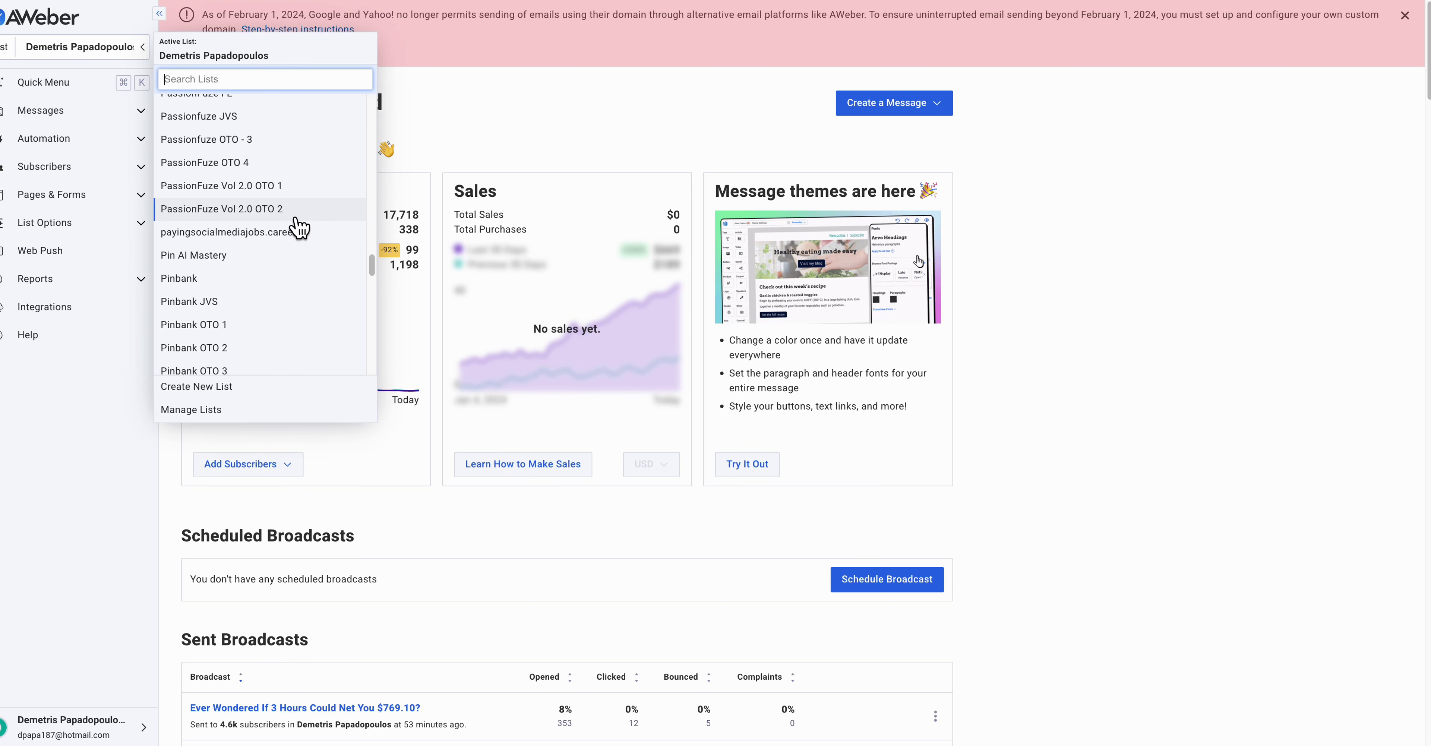
pyautogui.click(210, 411)
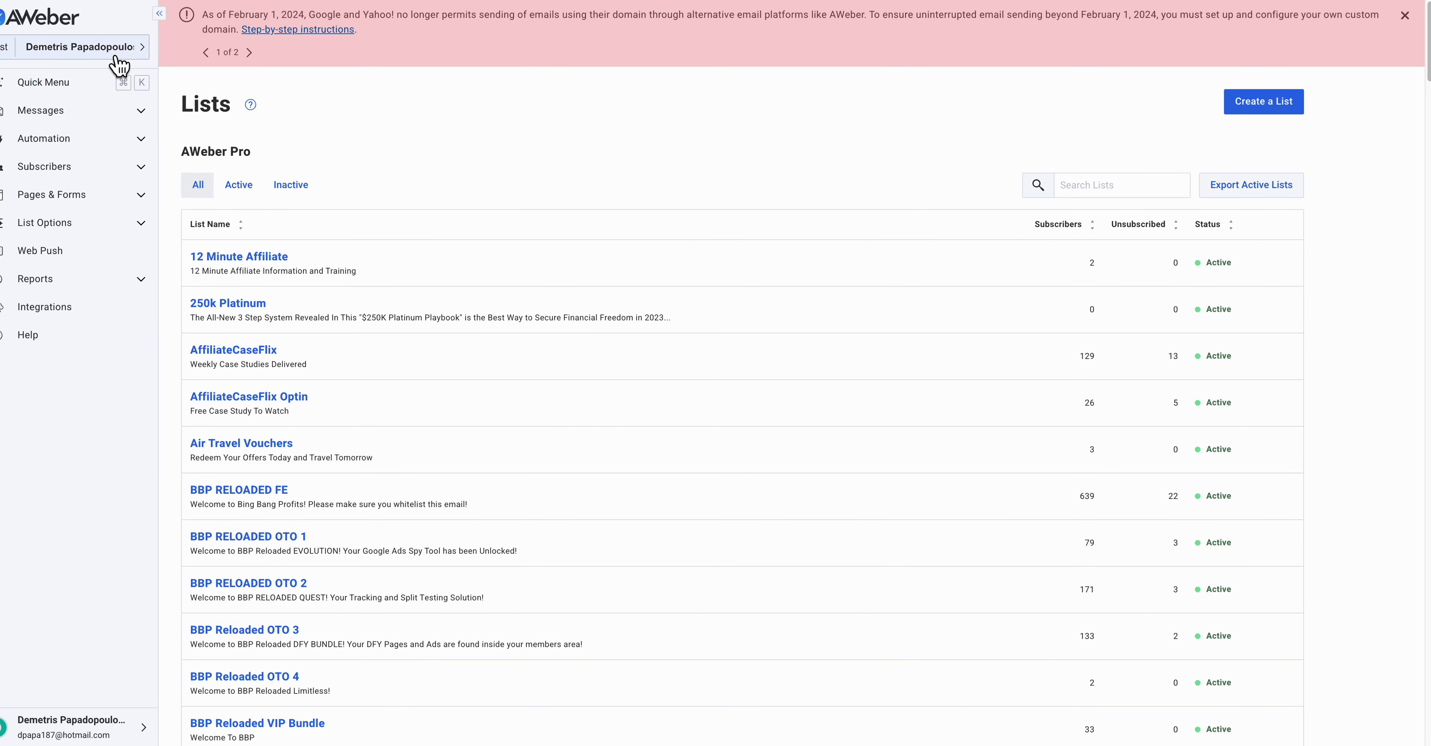
pyautogui.click(150, 232)
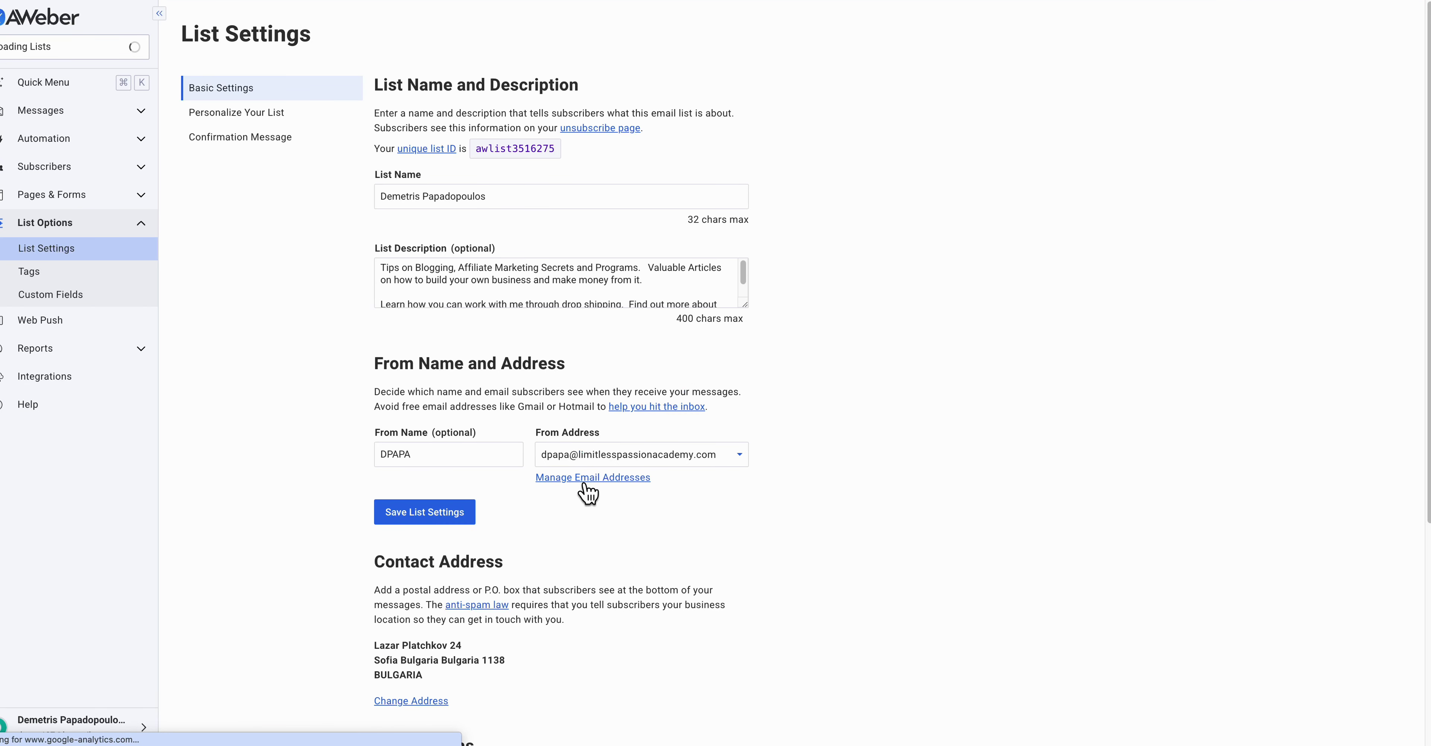
# - Follow the Manage Email Addresses link under From Address to reach Domains and Addresses
pyautogui.click(585, 486)
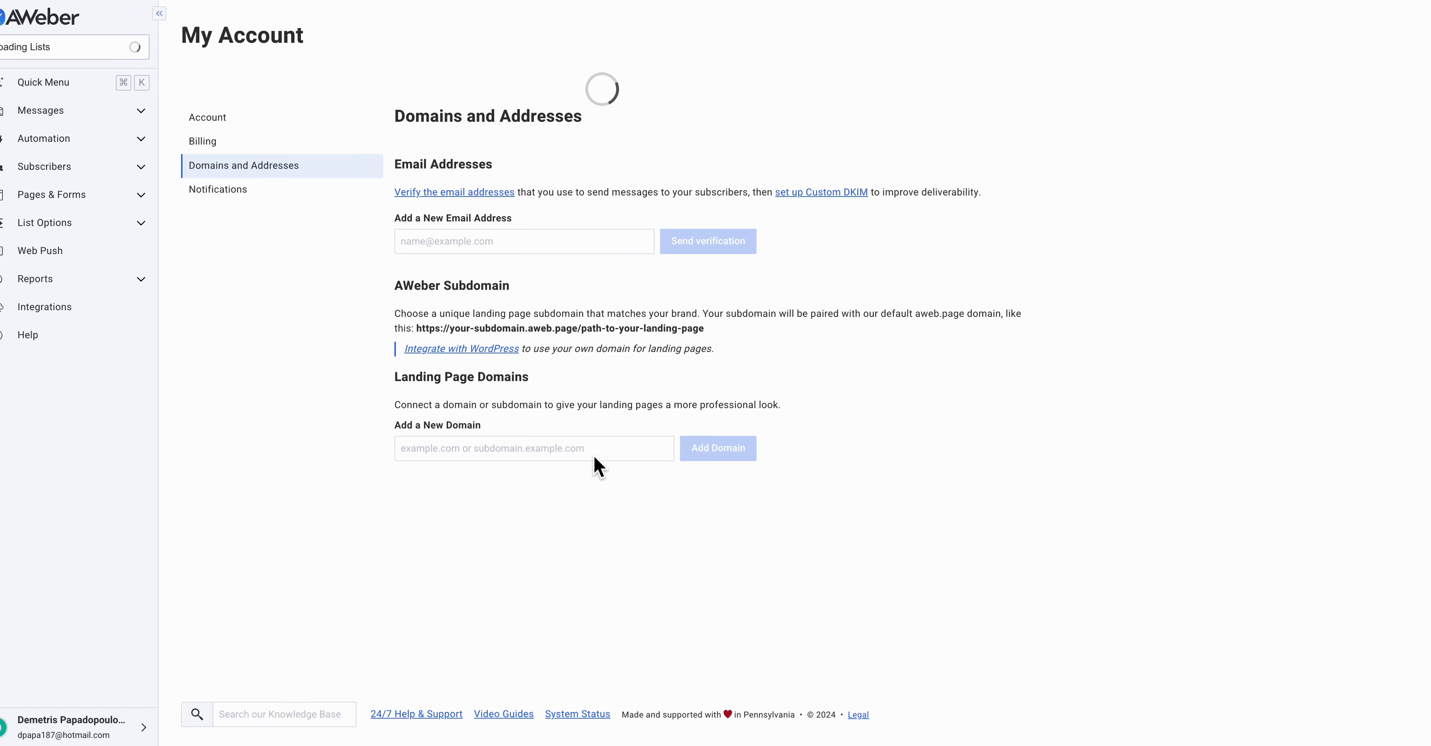
# - Scroll the sender domains to limitlesspassionltd.com and check its Unauthenticated badge
pyautogui.scroll(-15, 617, 471)
pyautogui.scroll(9, 617, 472)
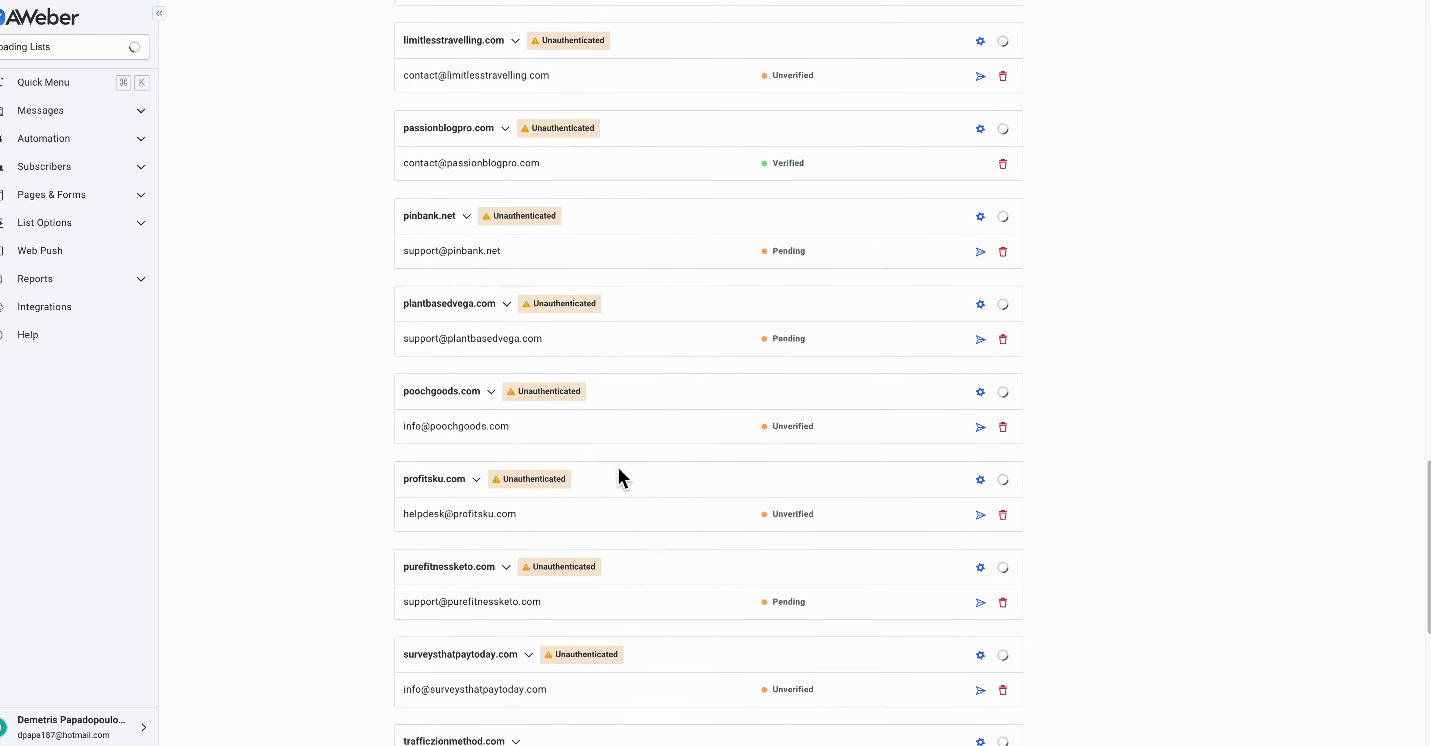
pyautogui.scroll(1, 597, 290)
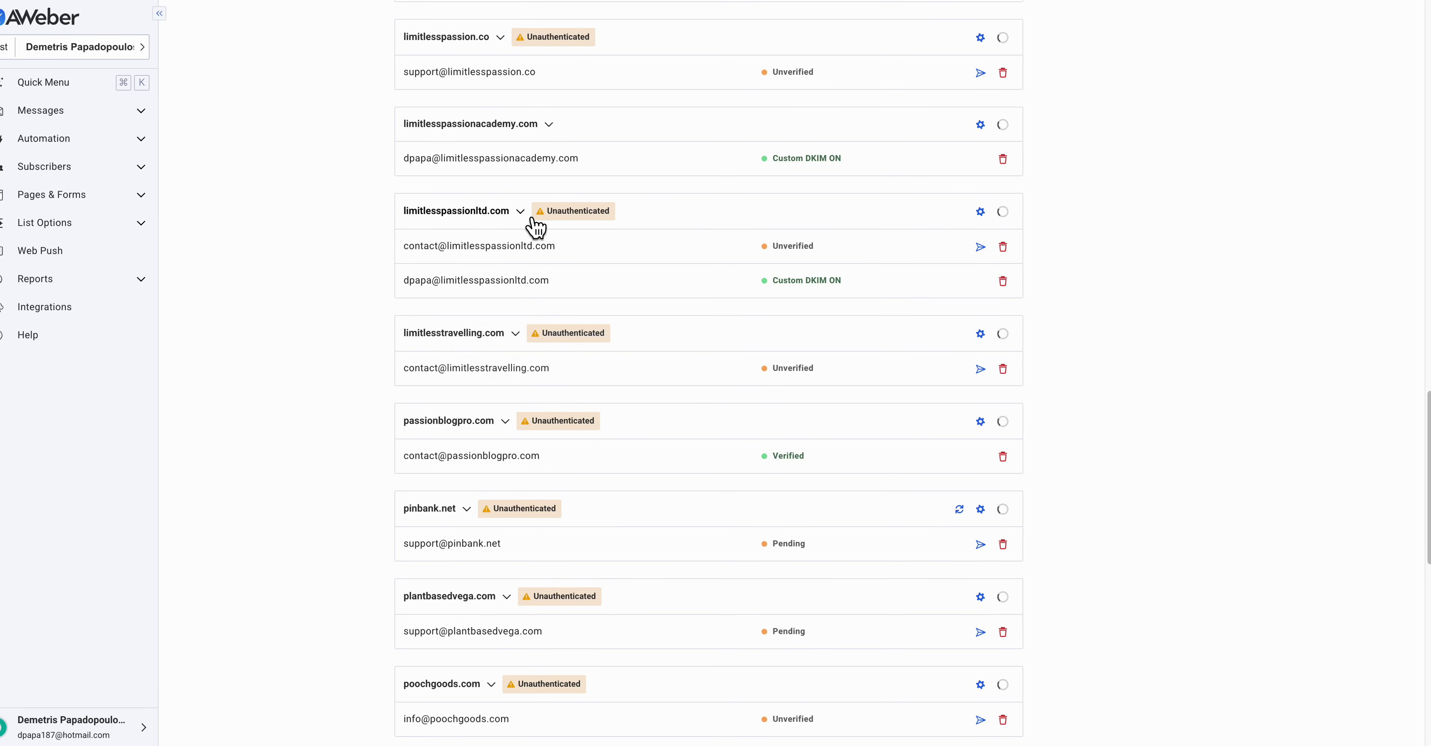
pyautogui.moveTo(607, 222)
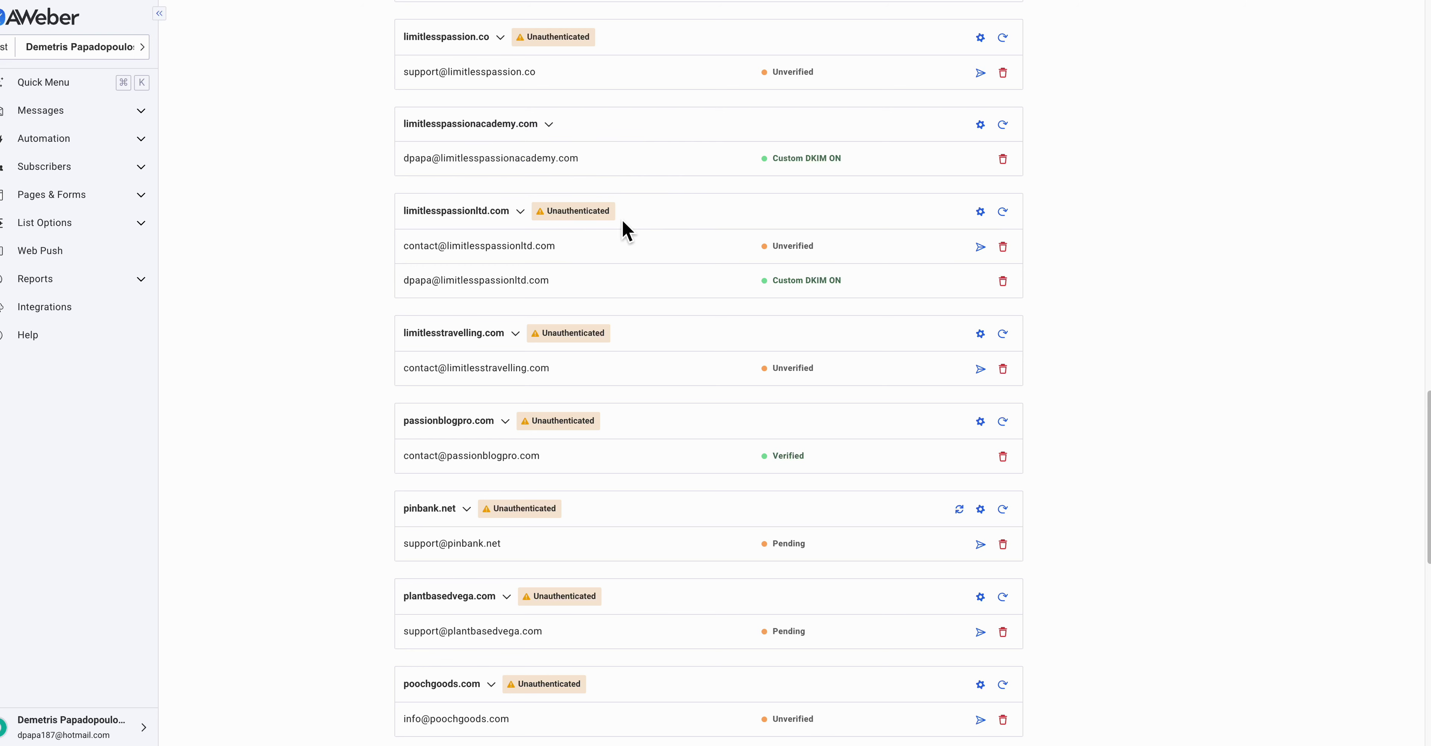
# - Open limitlesspassionltd.com's DKIM records and select the DMARC TXT row
pyautogui.click(981, 213)
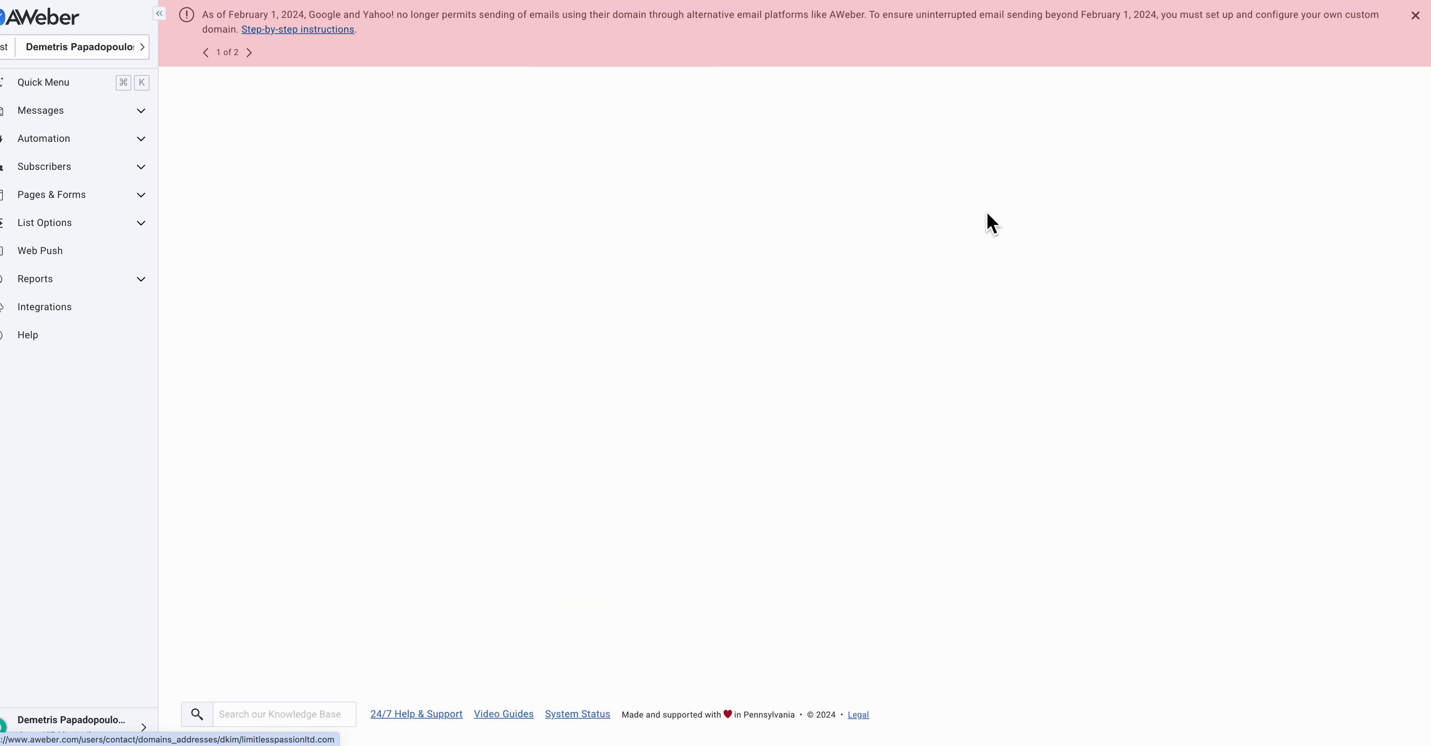
pyautogui.scroll(-1, 877, 445)
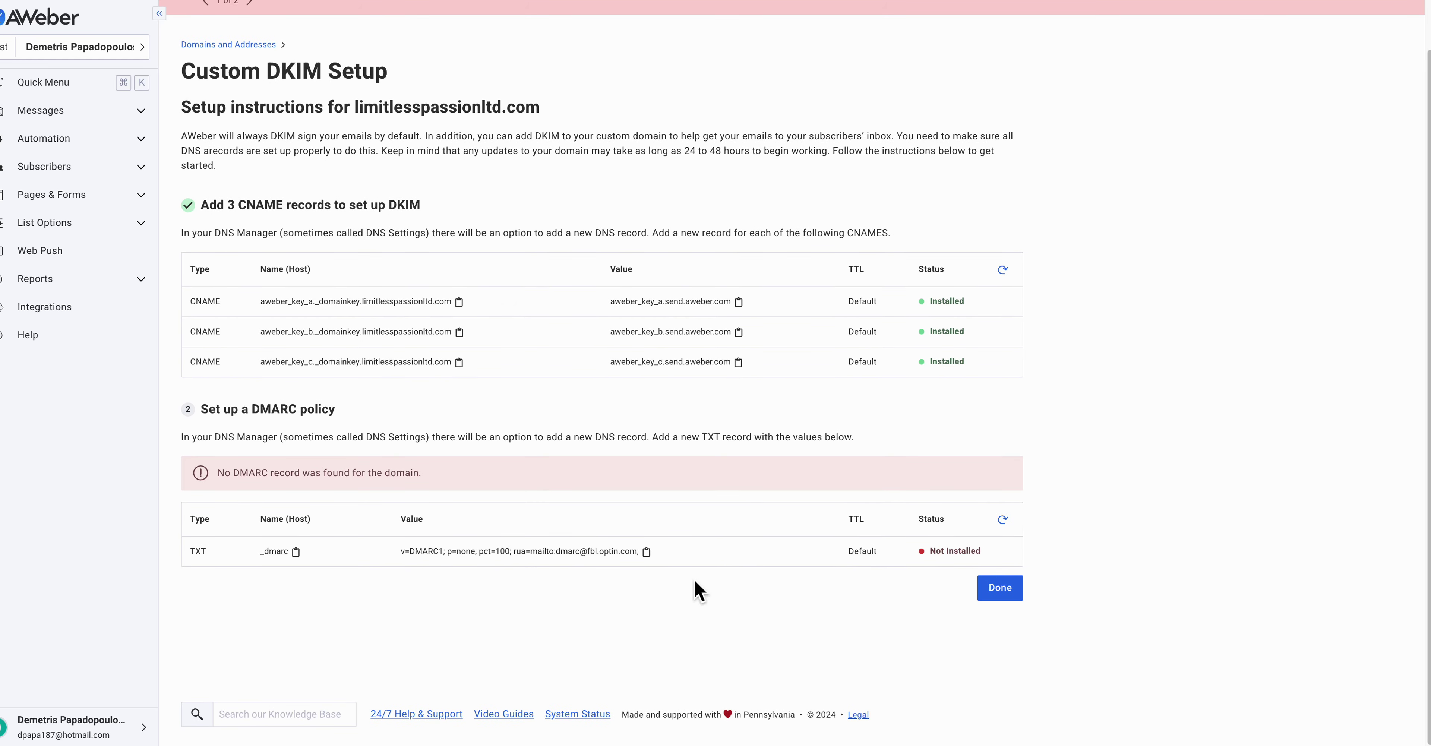
pyautogui.moveTo(194, 549); pyautogui.dragTo(923, 552)
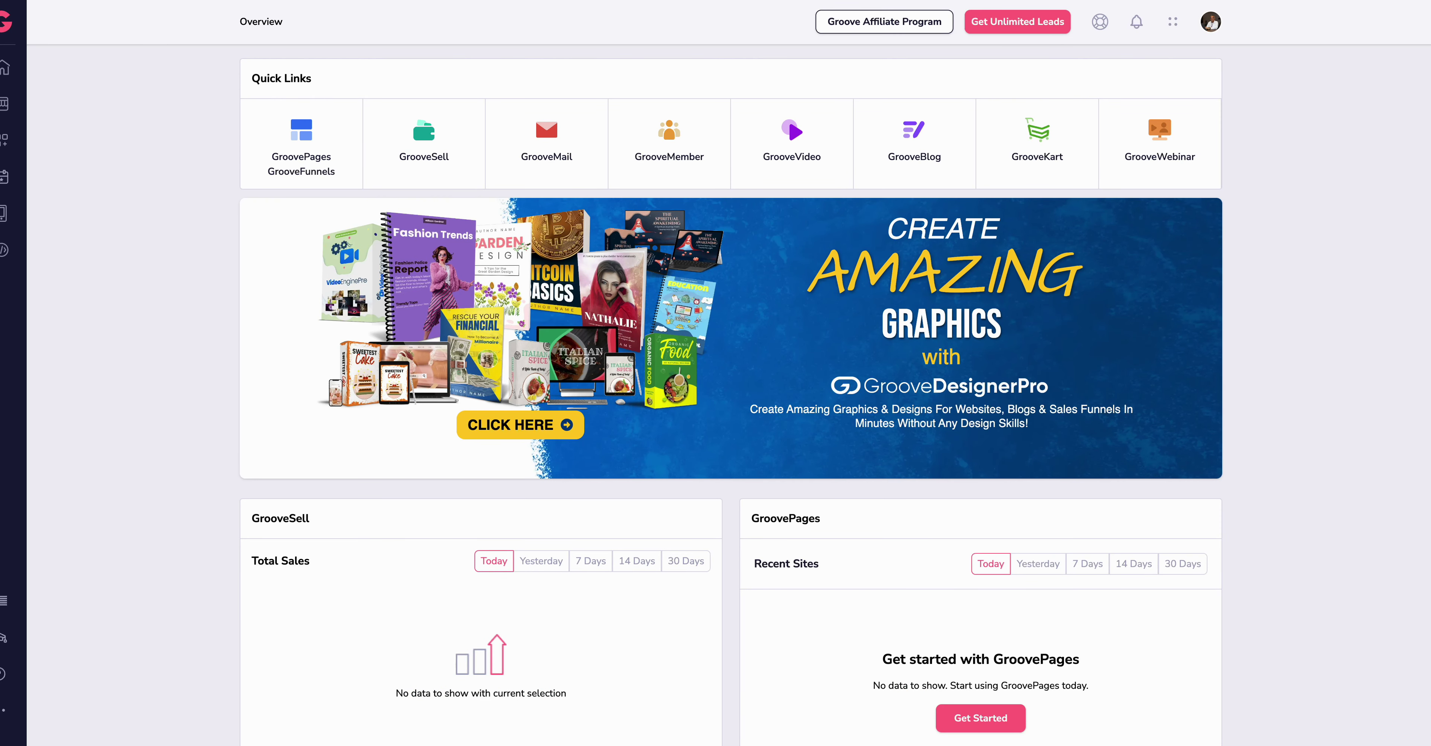
# - Open the TrafficZion Cloud site in GroovePages and go from its publish settings to domain management
pyautogui.click(313, 145)
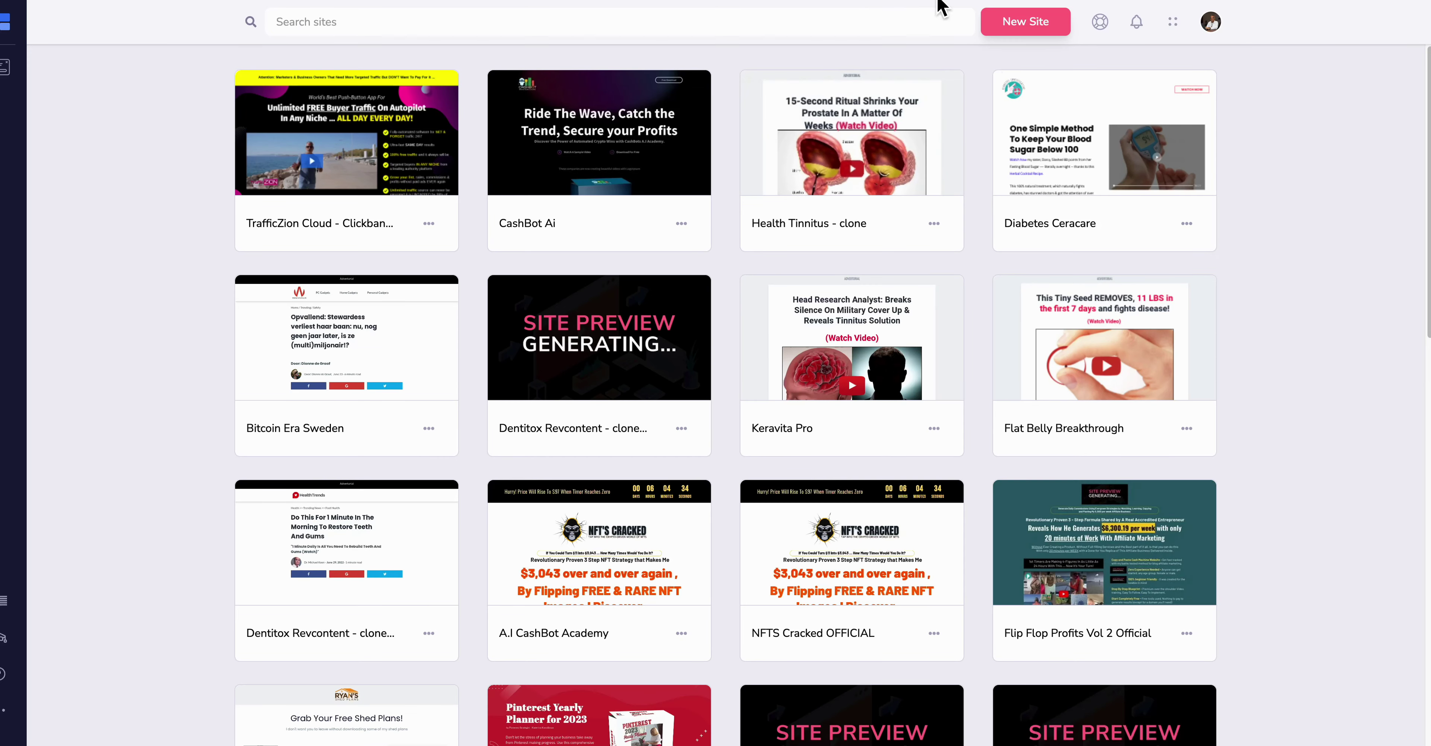
pyautogui.moveTo(373, 138)
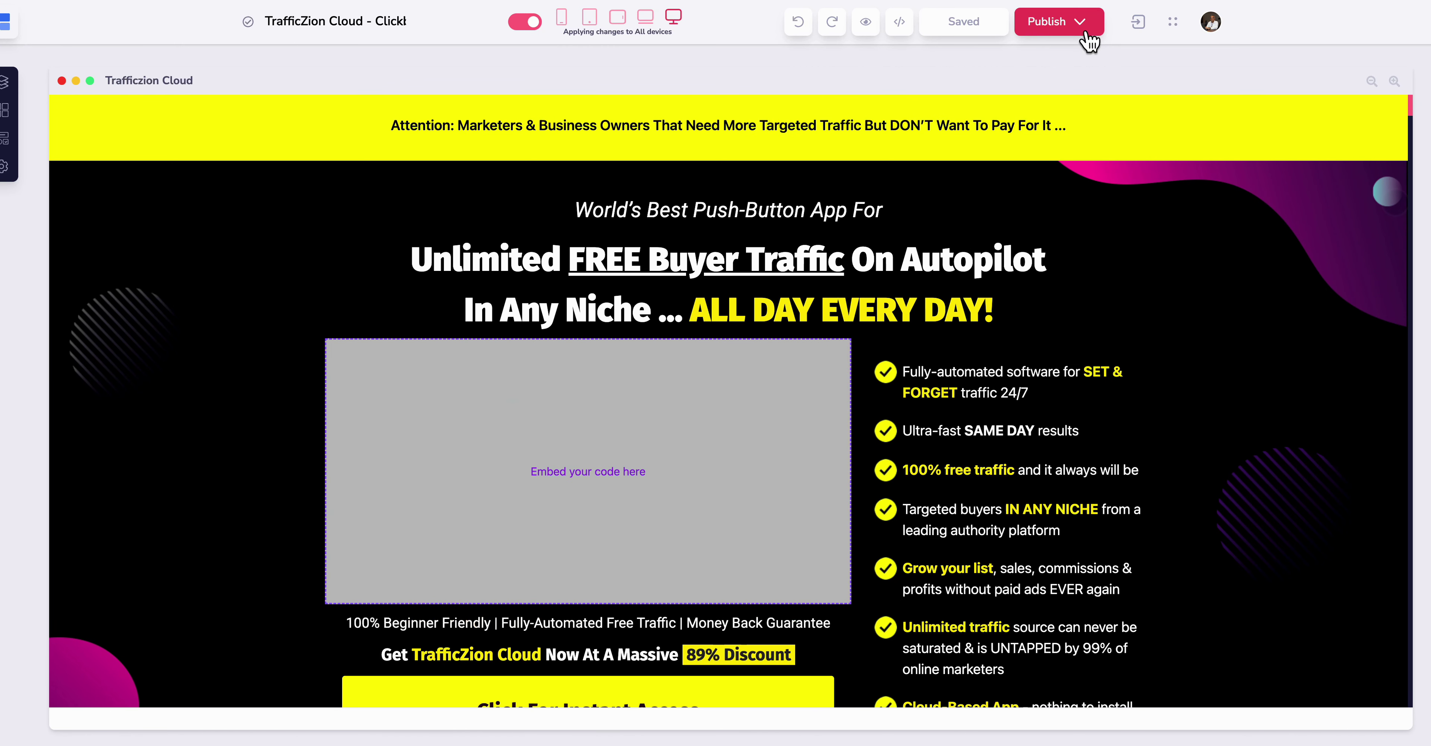
pyautogui.click(1087, 34)
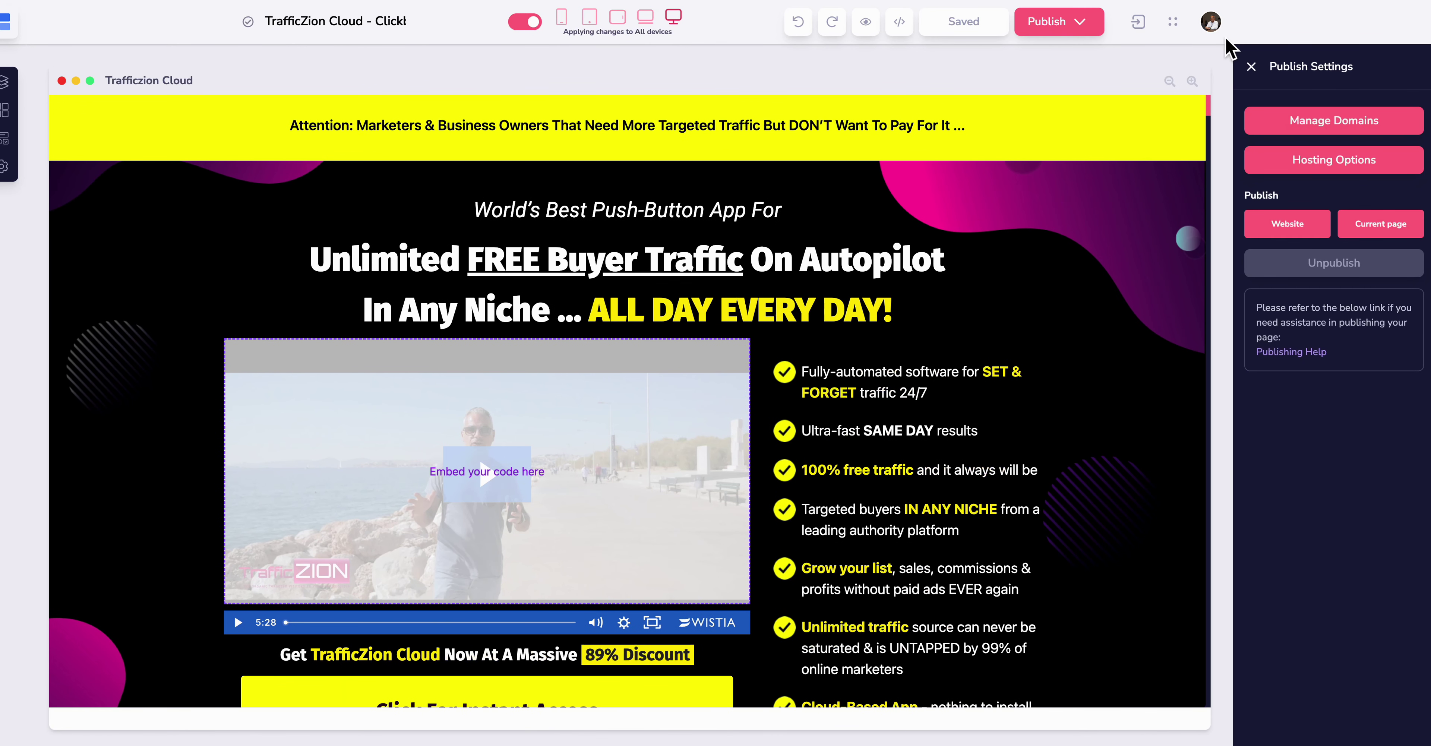
pyautogui.click(1306, 136)
# - Open Manage Domains, scroll the custom domains to limitlesspassionltd.com, and open its DNS records
pyautogui.click(350, 94)
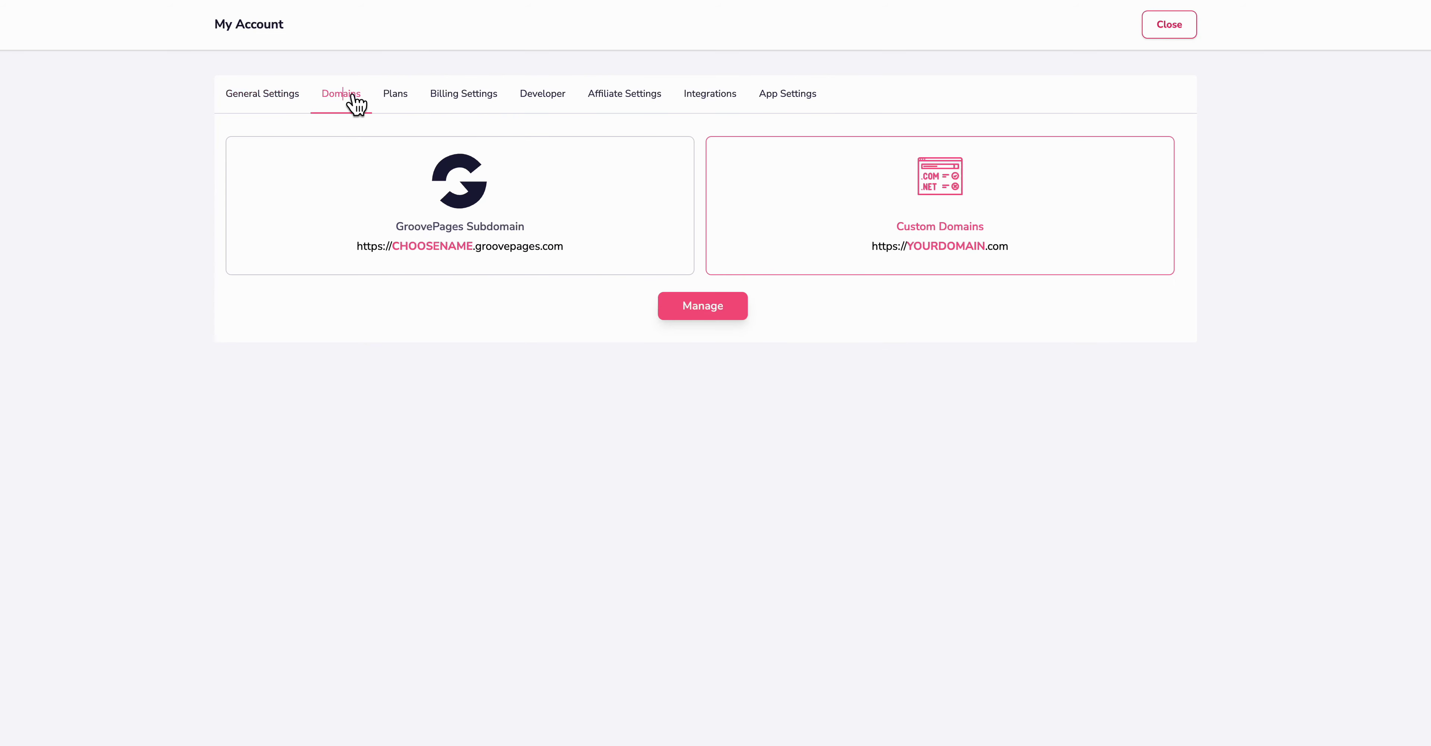
pyautogui.click(704, 312)
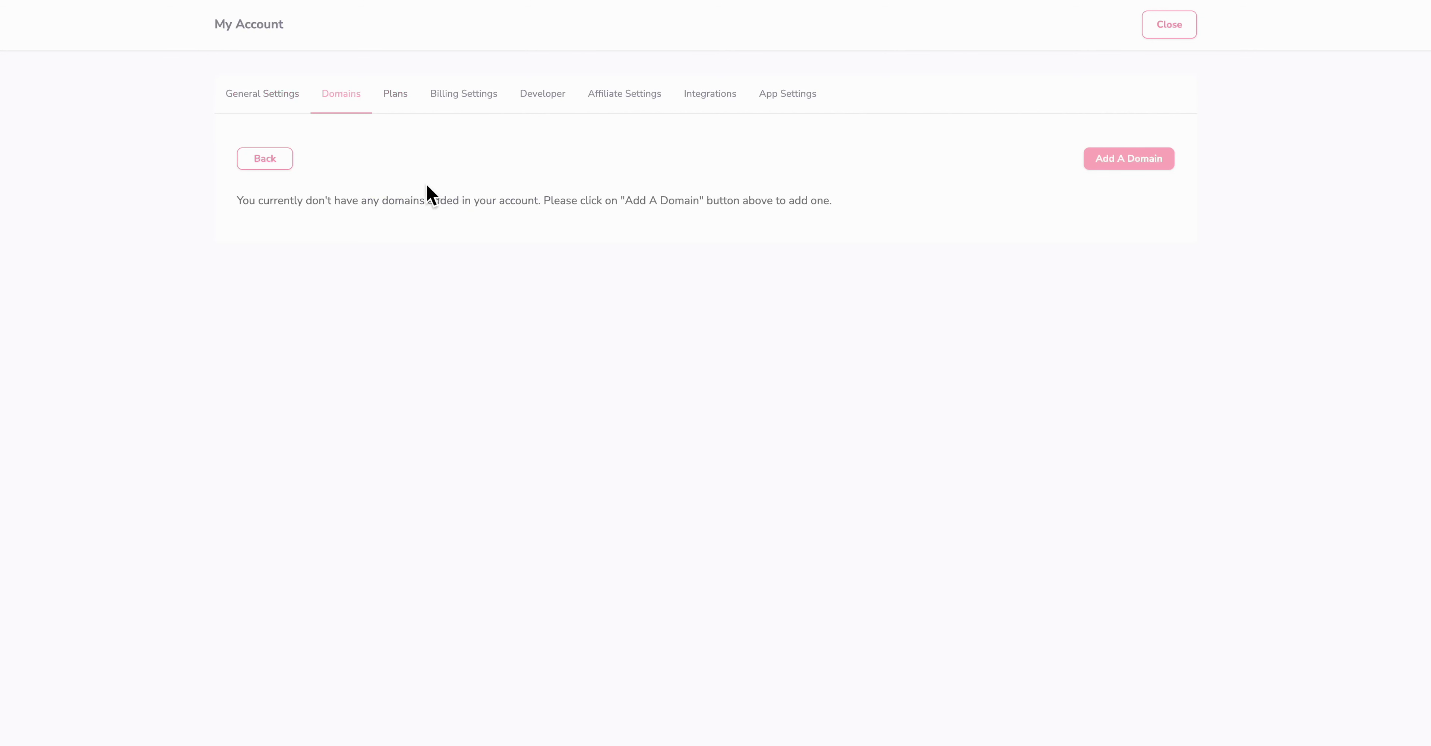
pyautogui.scroll(-20, 325, 305)
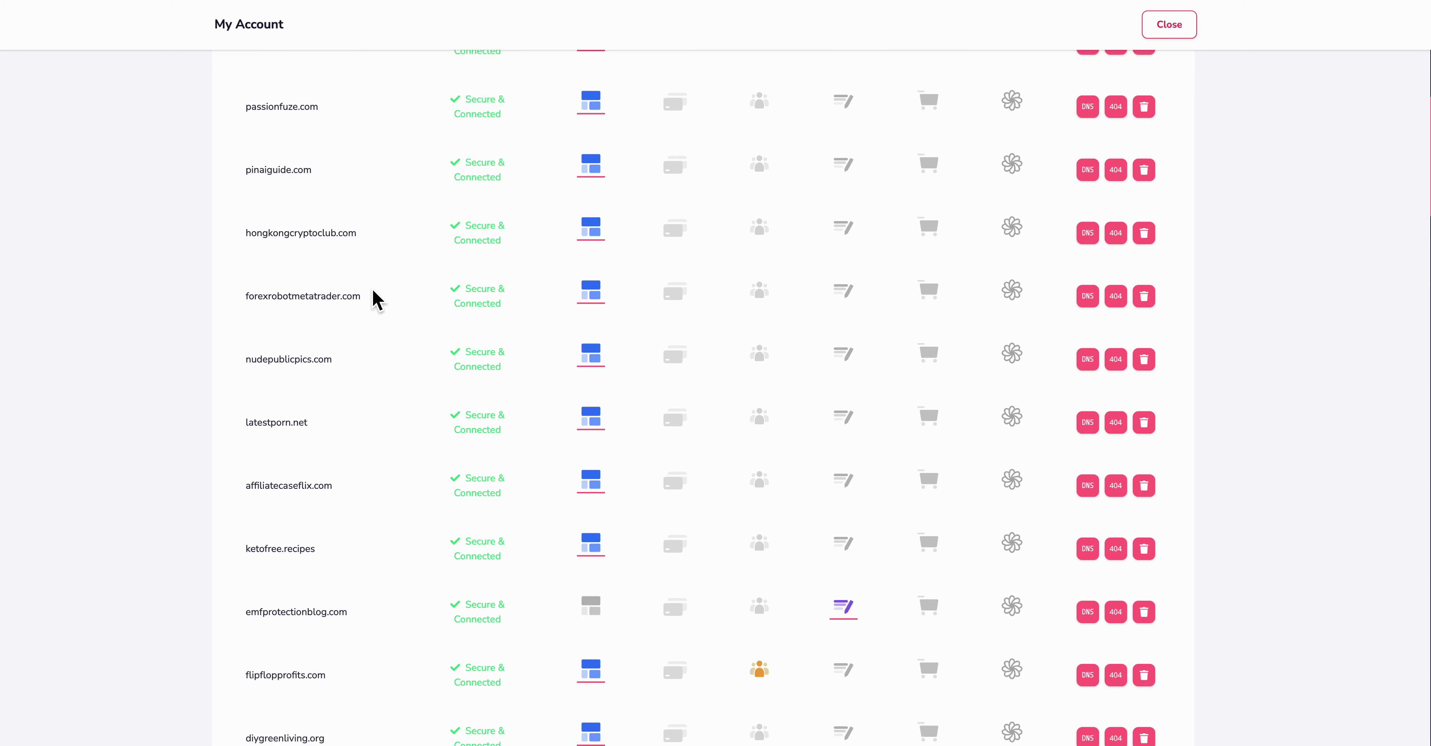
pyautogui.scroll(-8, 388, 308)
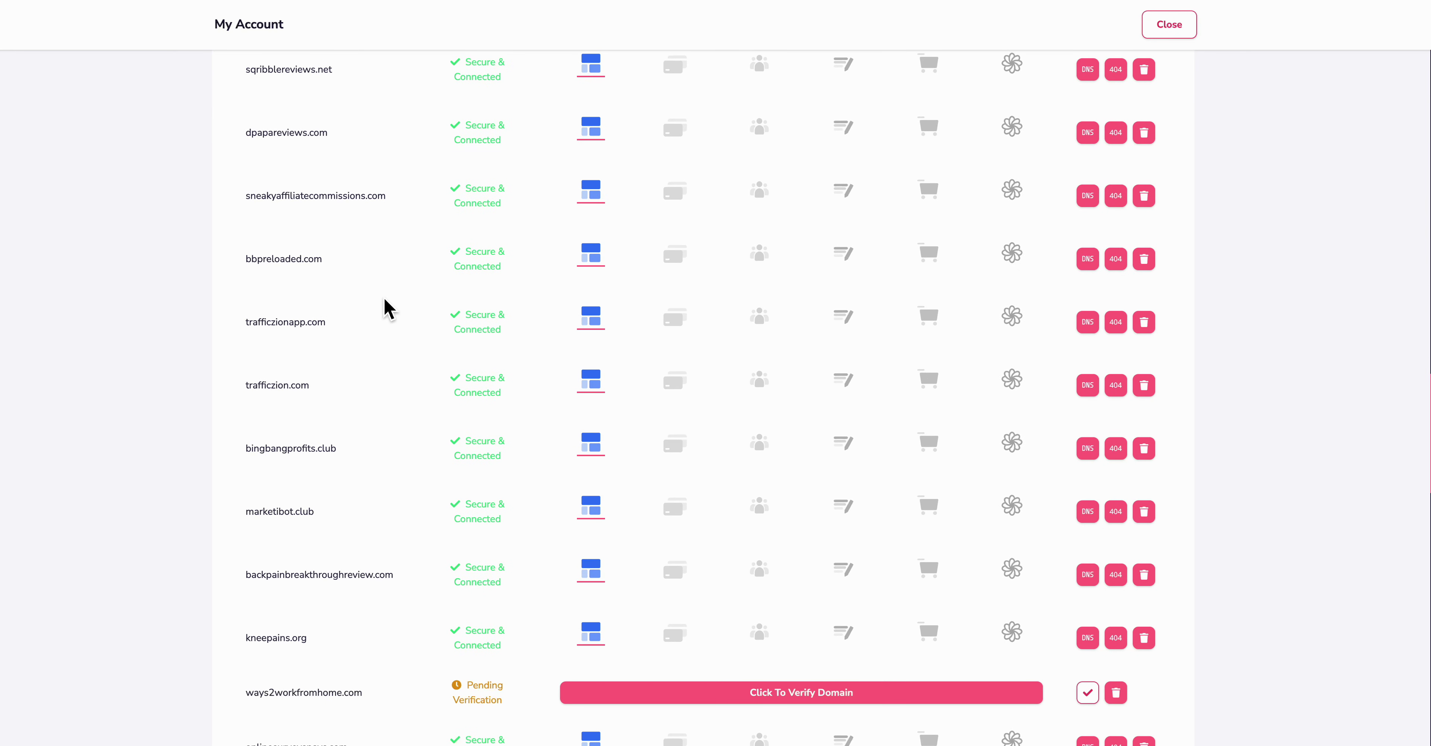
pyautogui.scroll(-10, 388, 308)
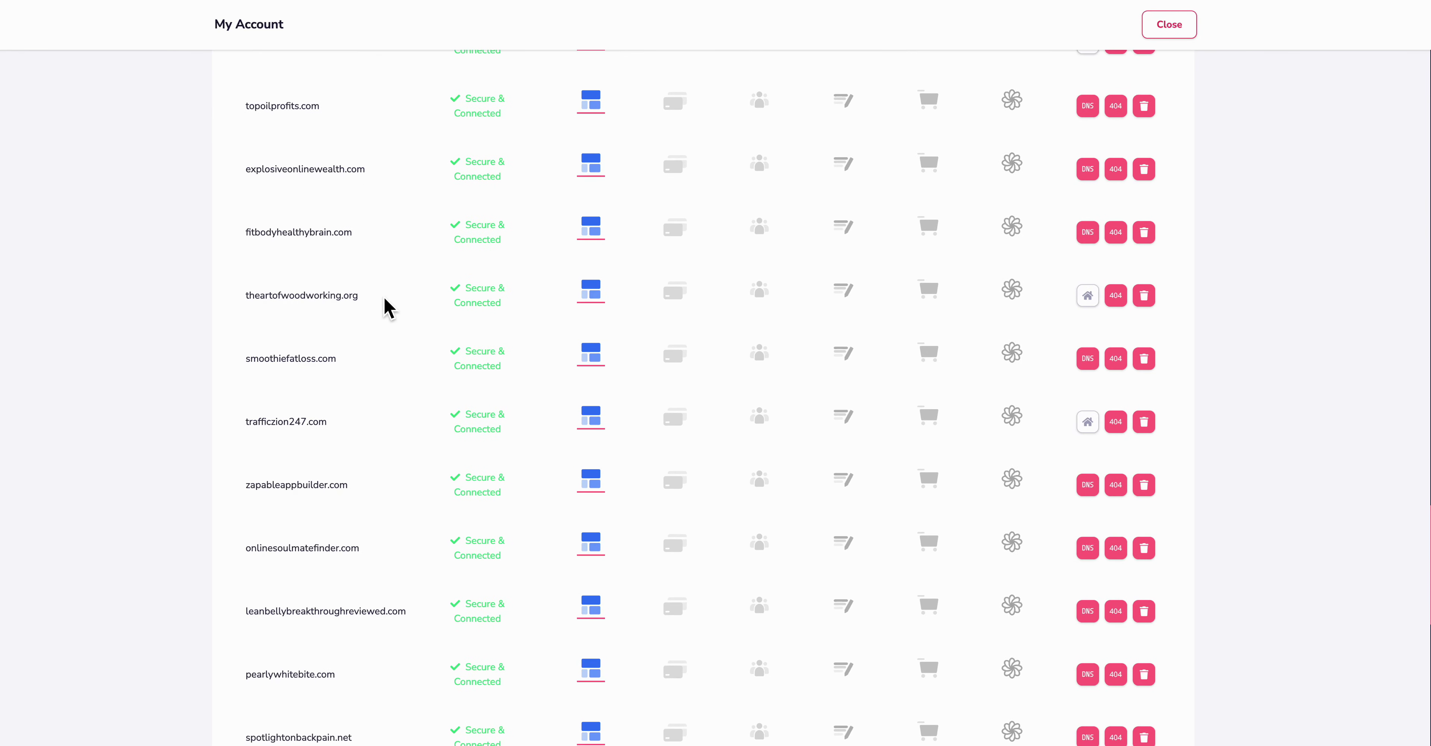
pyautogui.scroll(13, 344, 280)
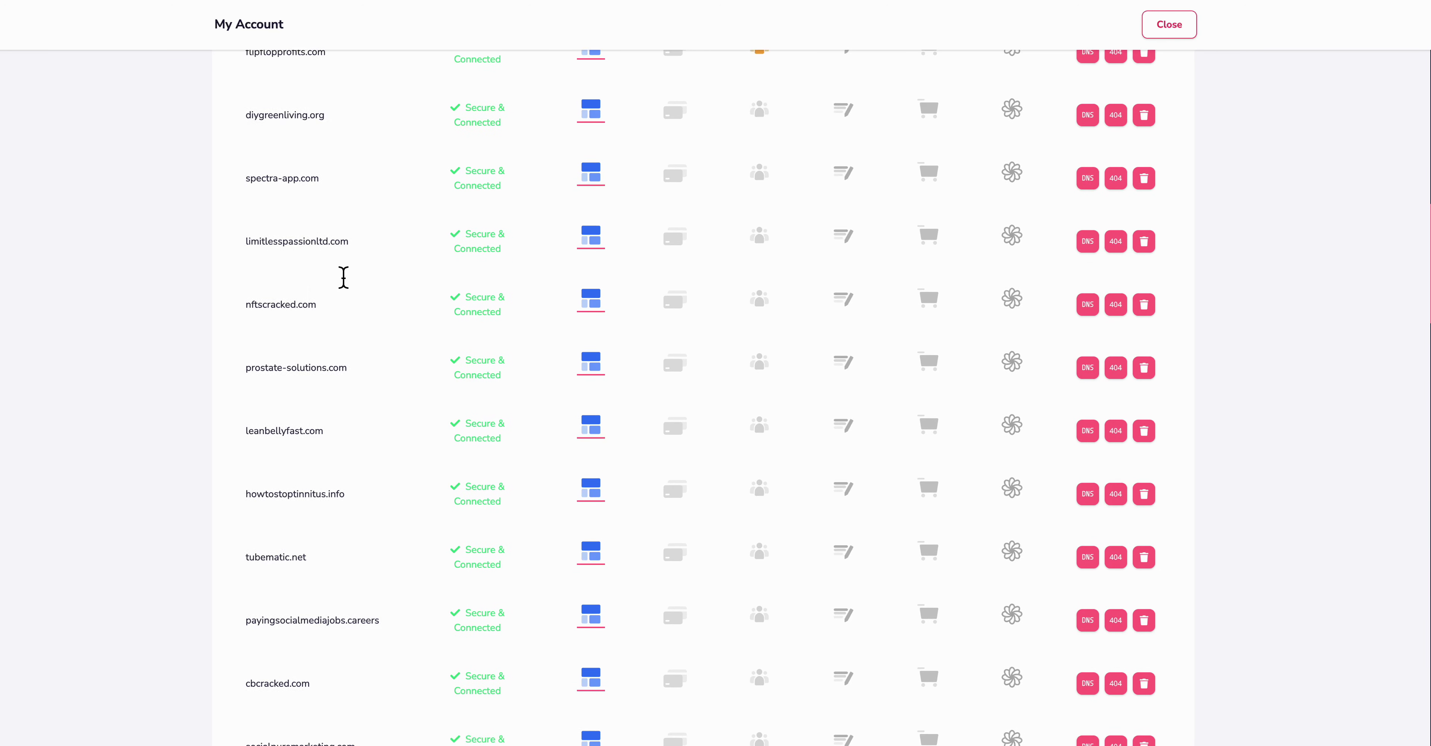
pyautogui.scroll(5, 346, 281)
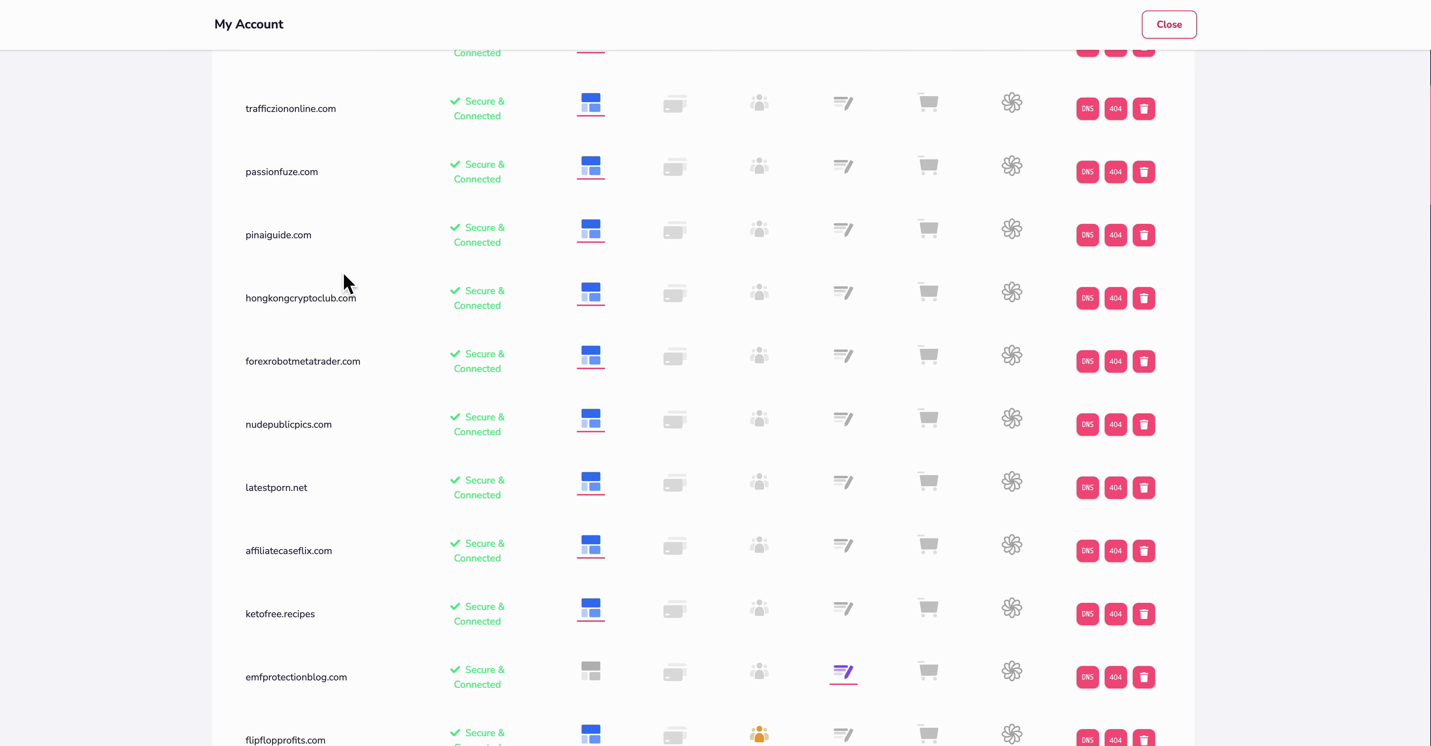
pyautogui.scroll(-6, 346, 281)
pyautogui.scroll(-4, 345, 277)
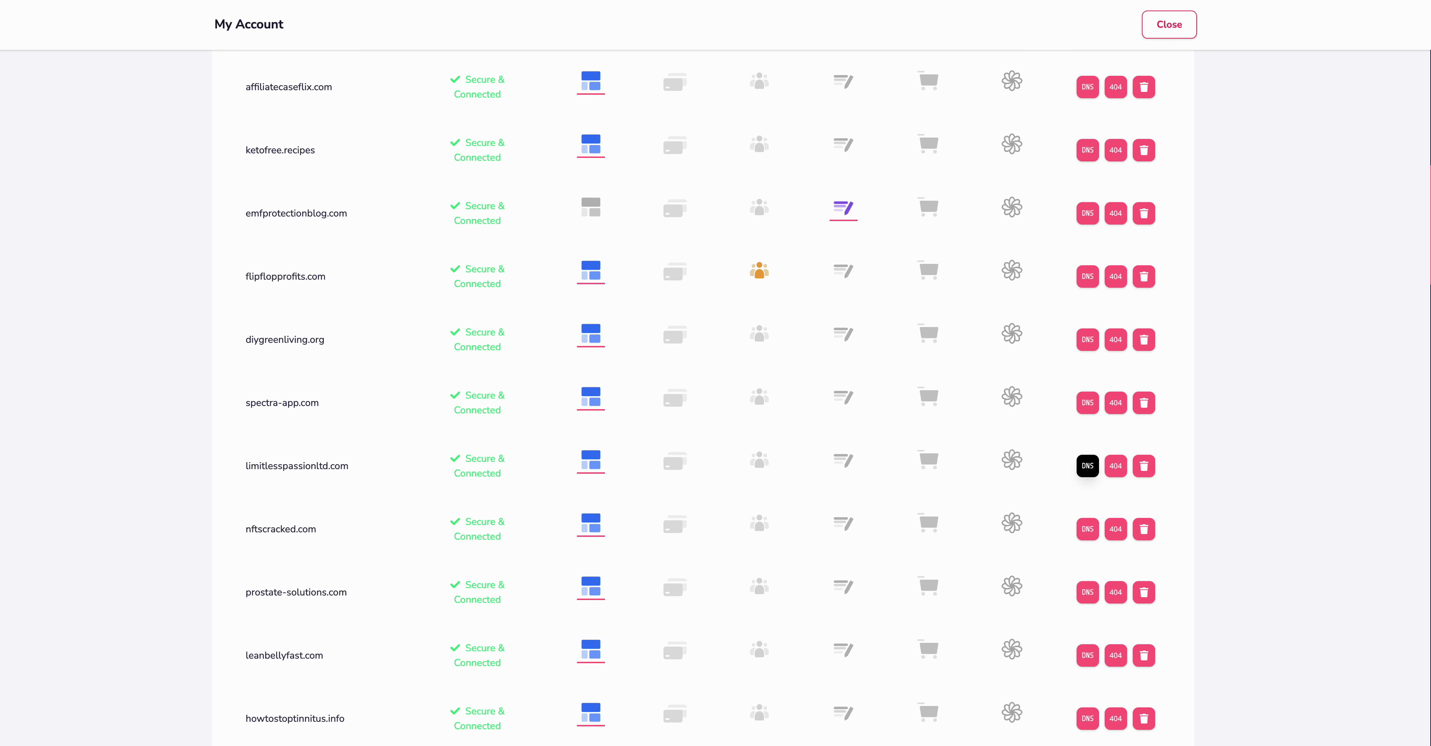
pyautogui.click(1094, 465)
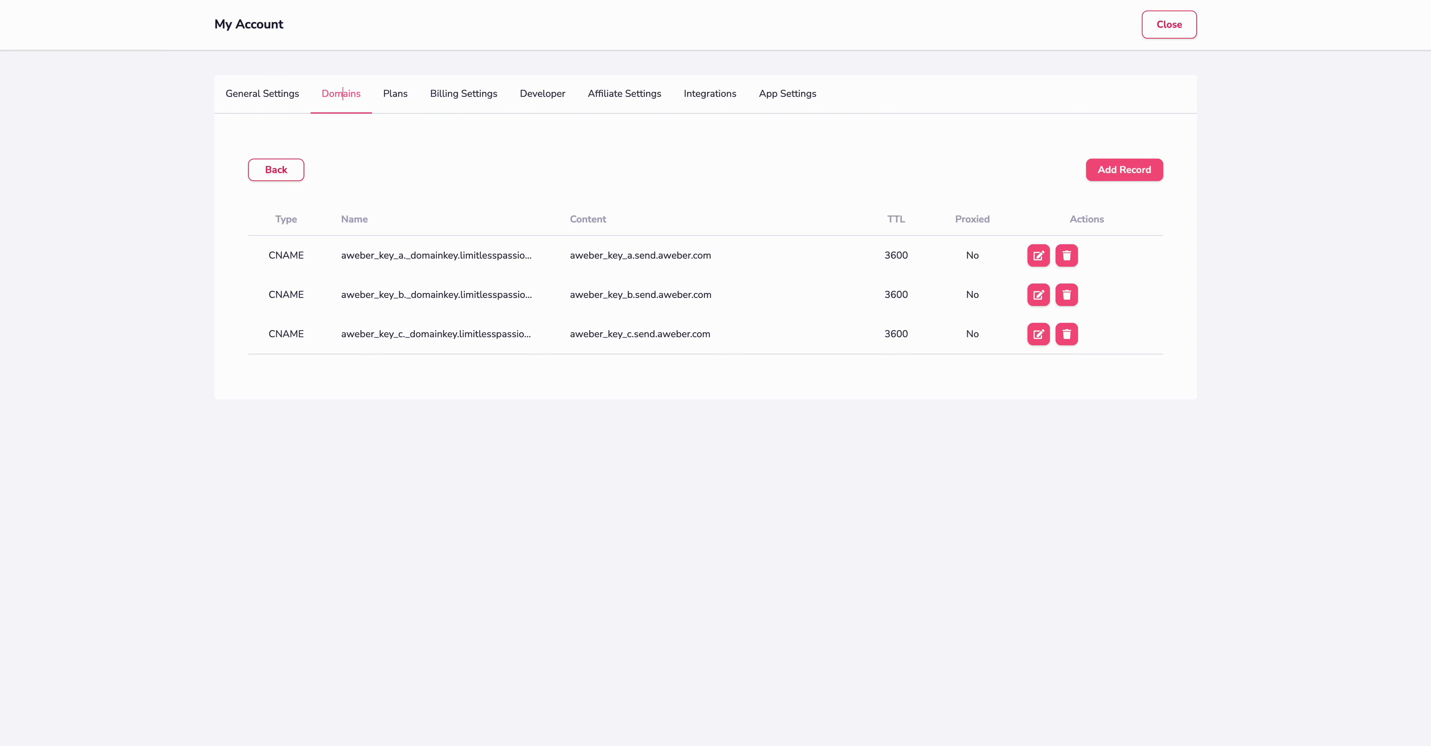
# - Start a new CNAME DNS record, focus its Name field, and copy the _dmarc host from AWeber
pyautogui.click(1124, 177)
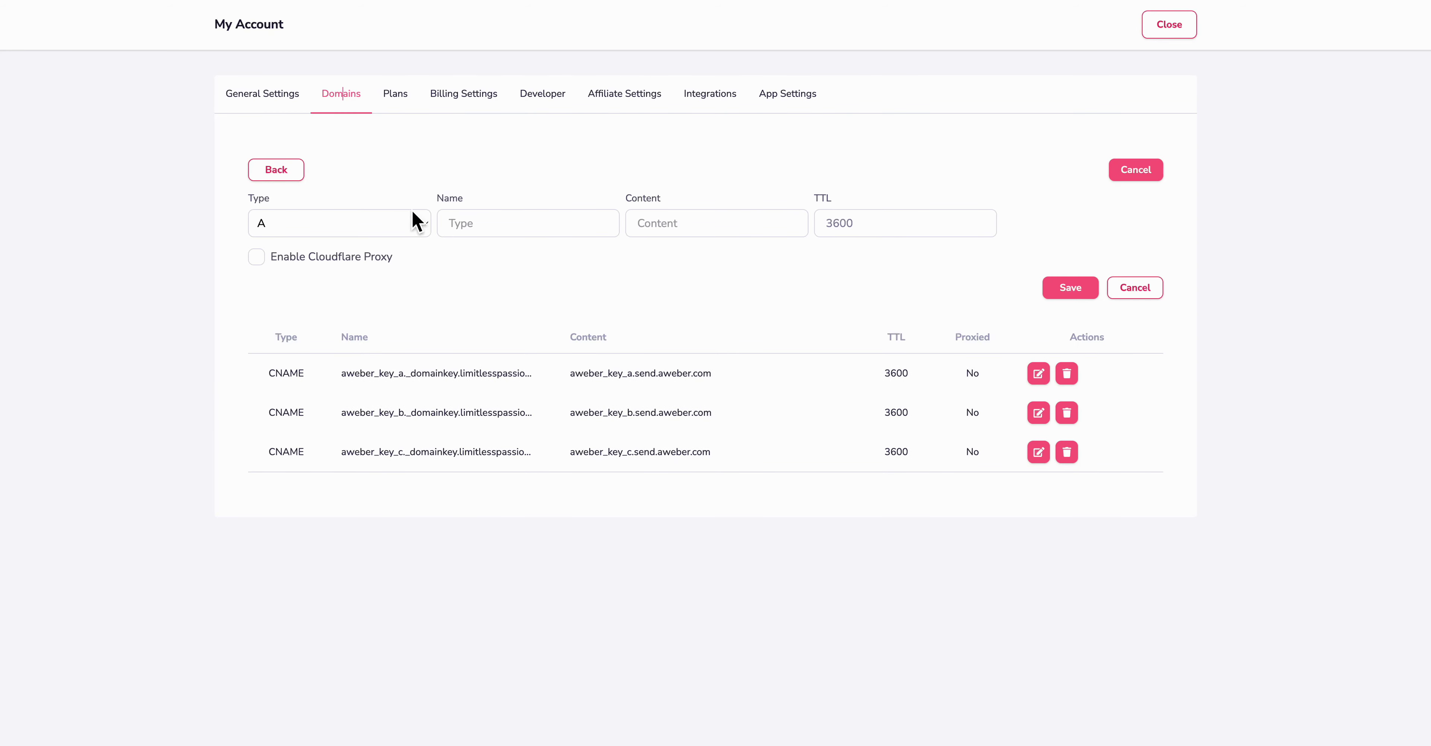
pyautogui.click(412, 223)
pyautogui.click(342, 265)
pyautogui.click(532, 224)
pyautogui.click(532, 230)
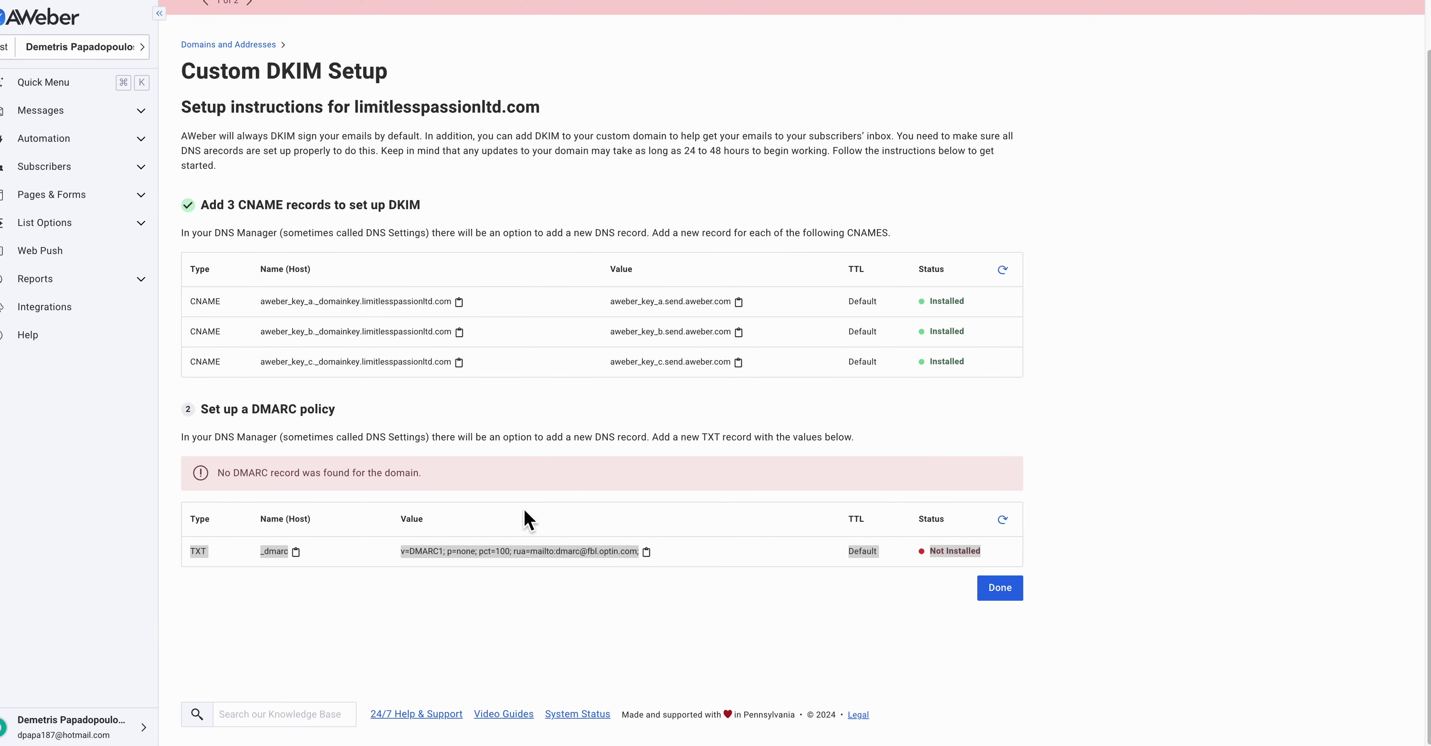
pyautogui.click(528, 519)
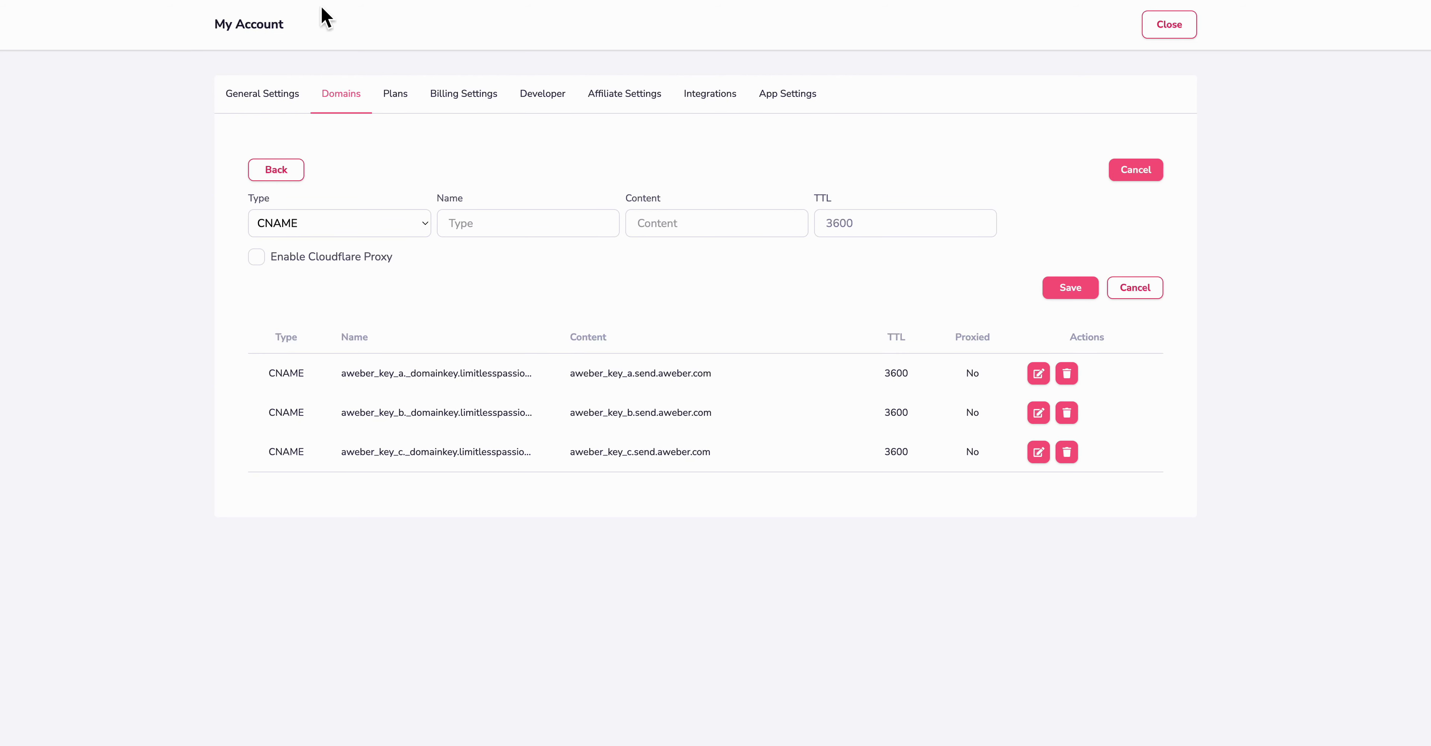
# - Make the new record a TXT named _dmarc, paste AWeber's DMARC value as content, and save
pyautogui.click(364, 222)
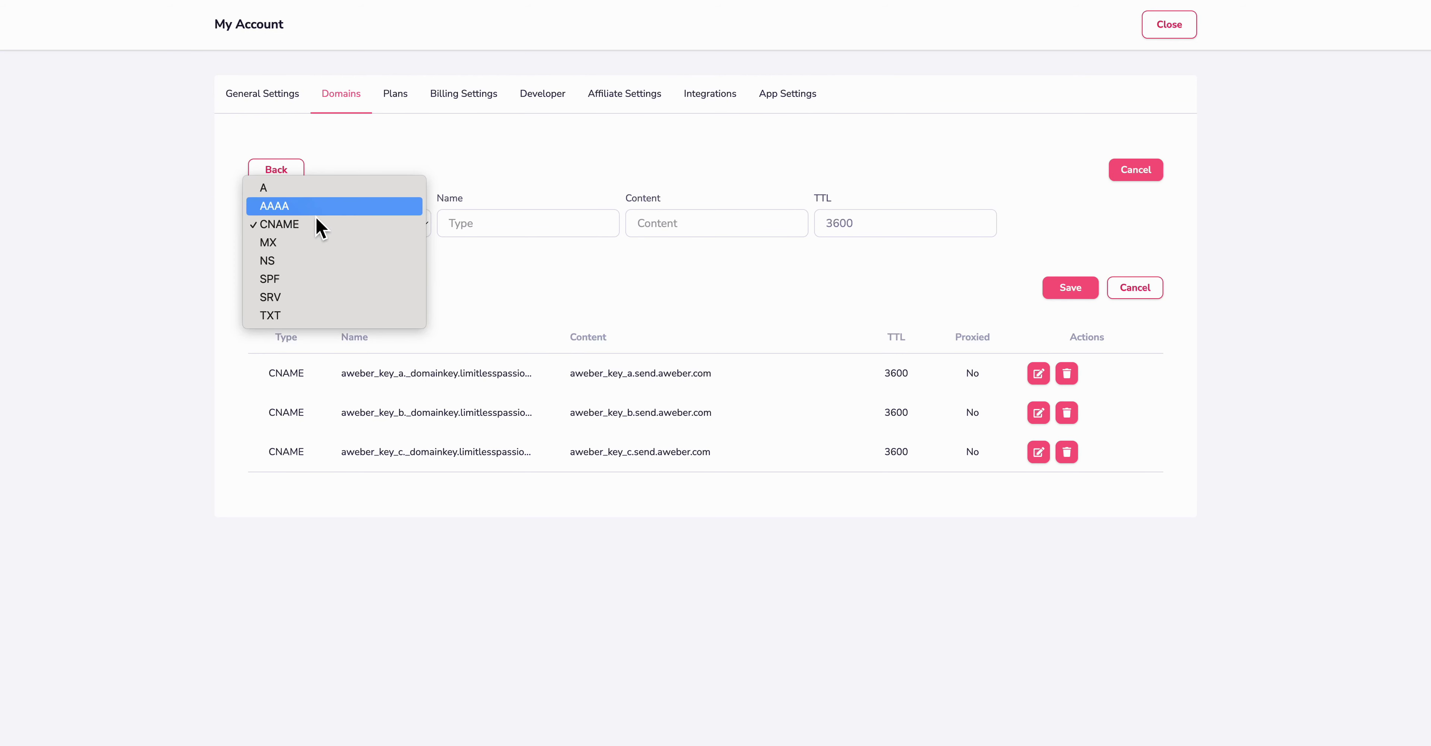
pyautogui.click(304, 317)
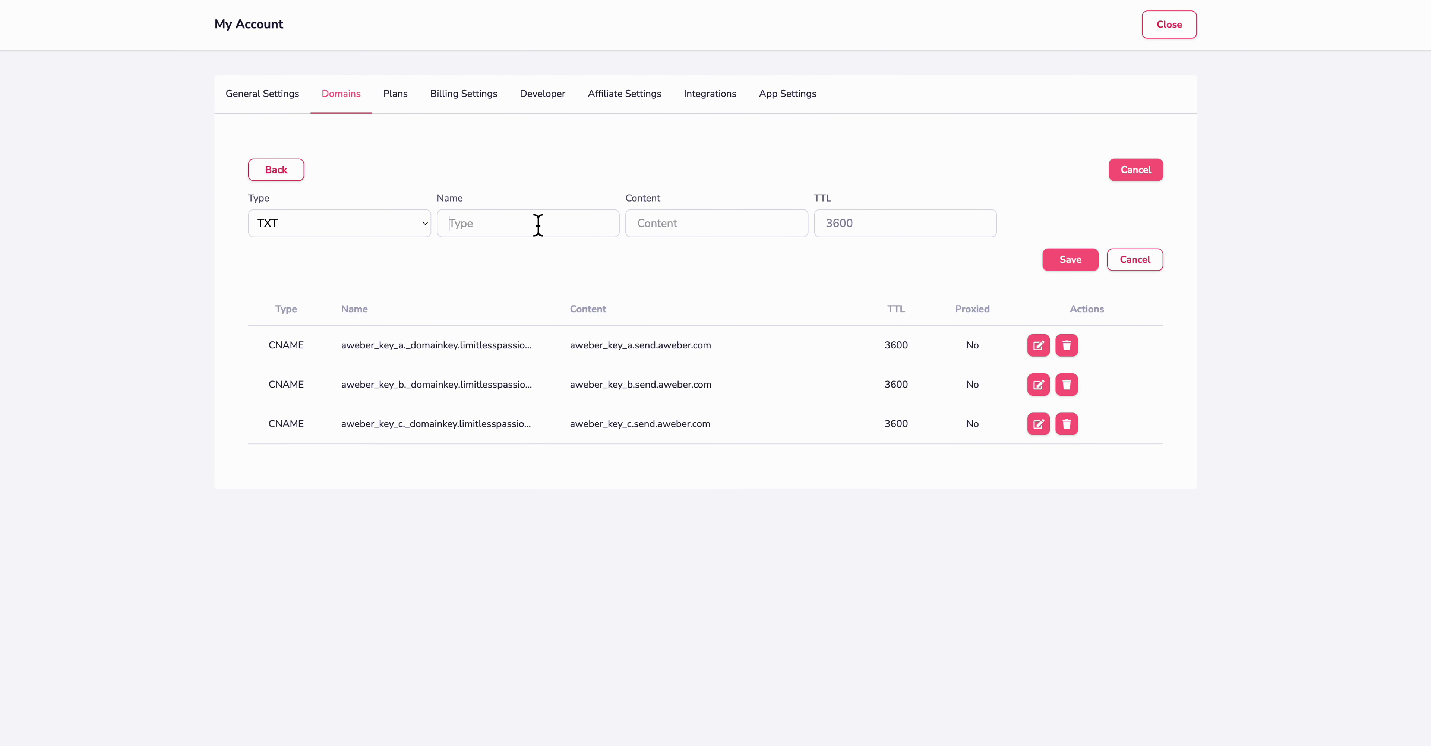
pyautogui.hotkey('ctrl', 'v')
pyautogui.press('super+Tab')
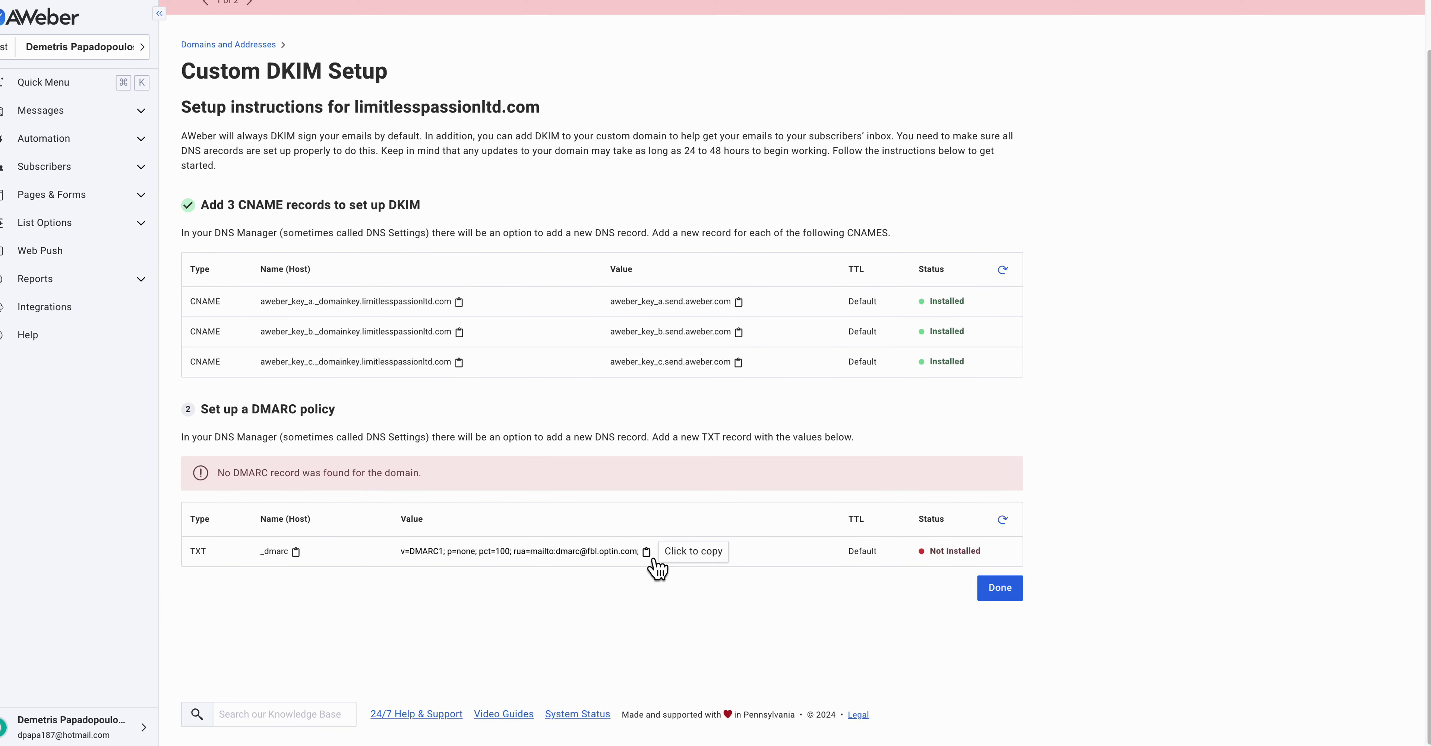
pyautogui.press('super+Tab')
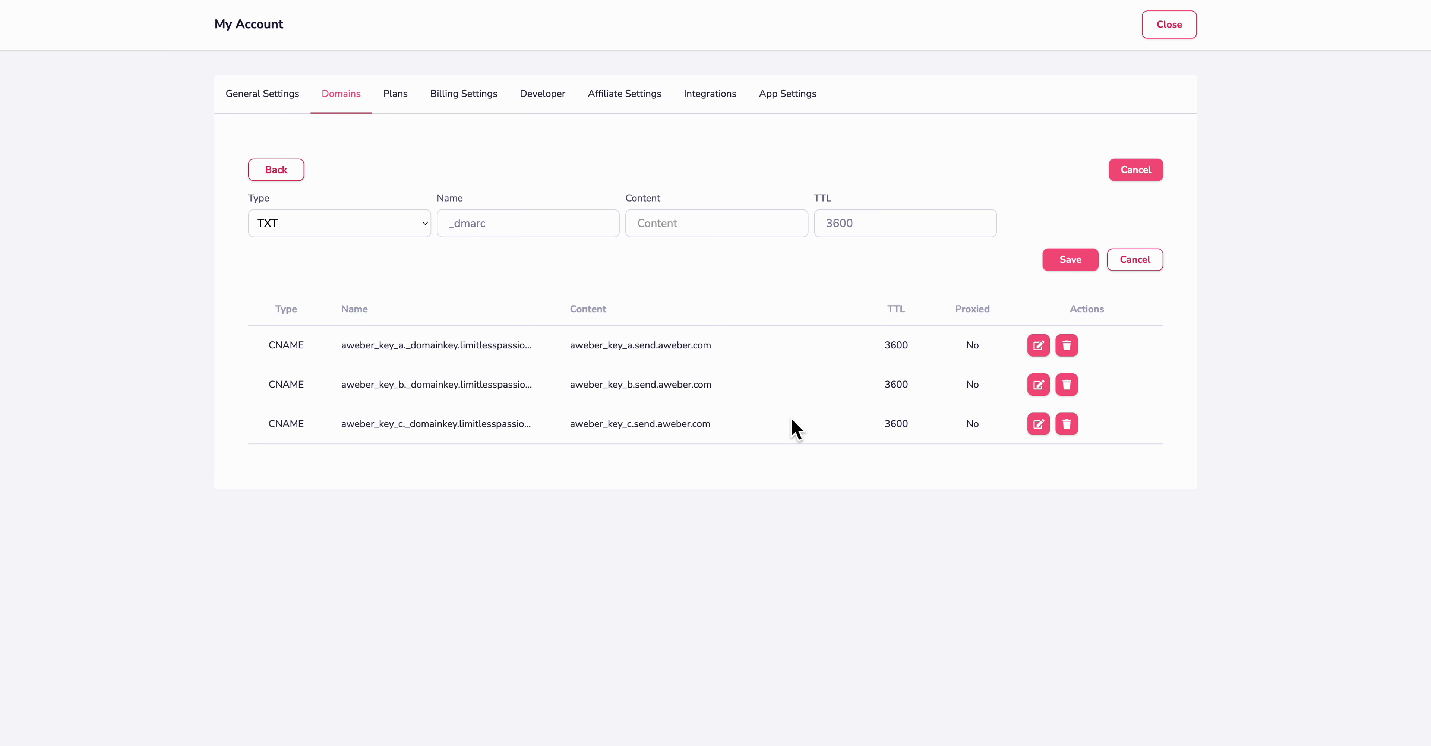
pyautogui.press('super+v')
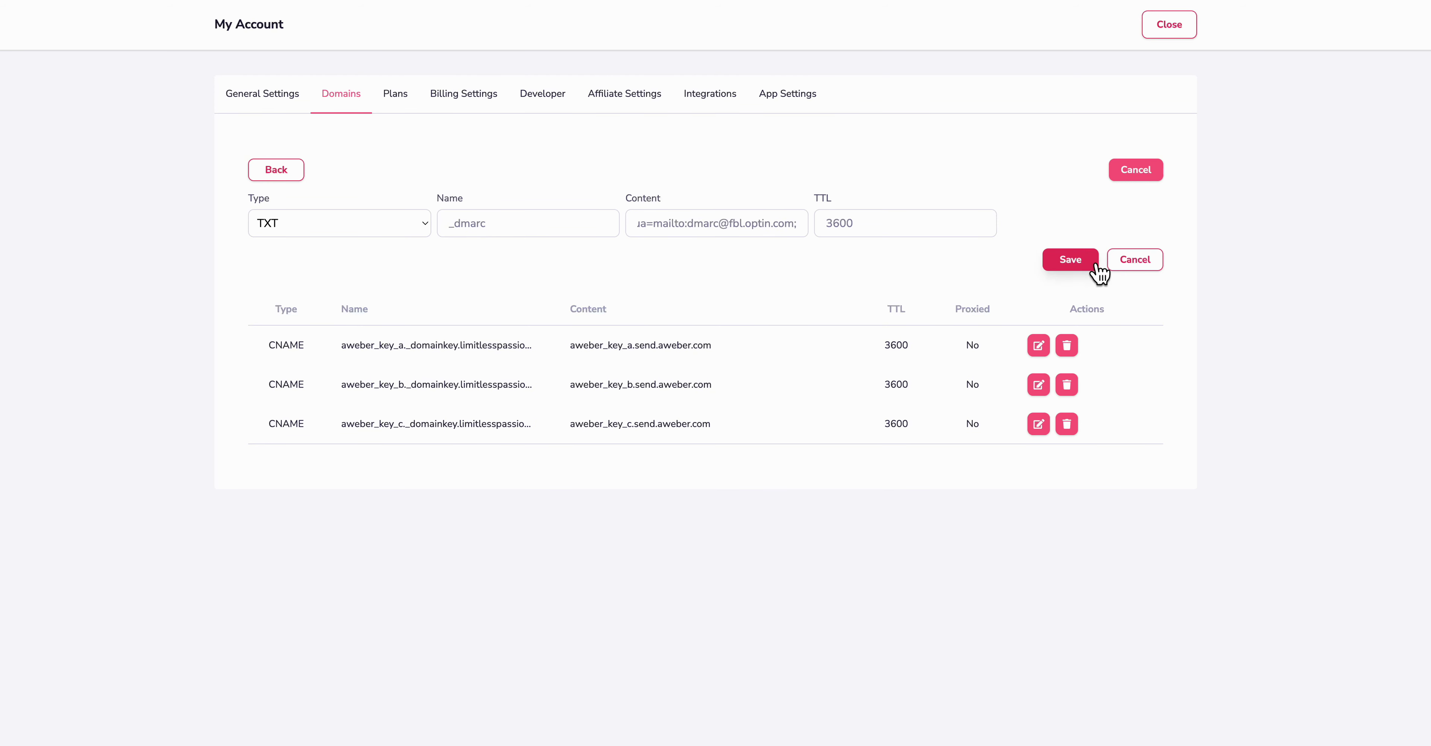
pyautogui.click(1095, 265)
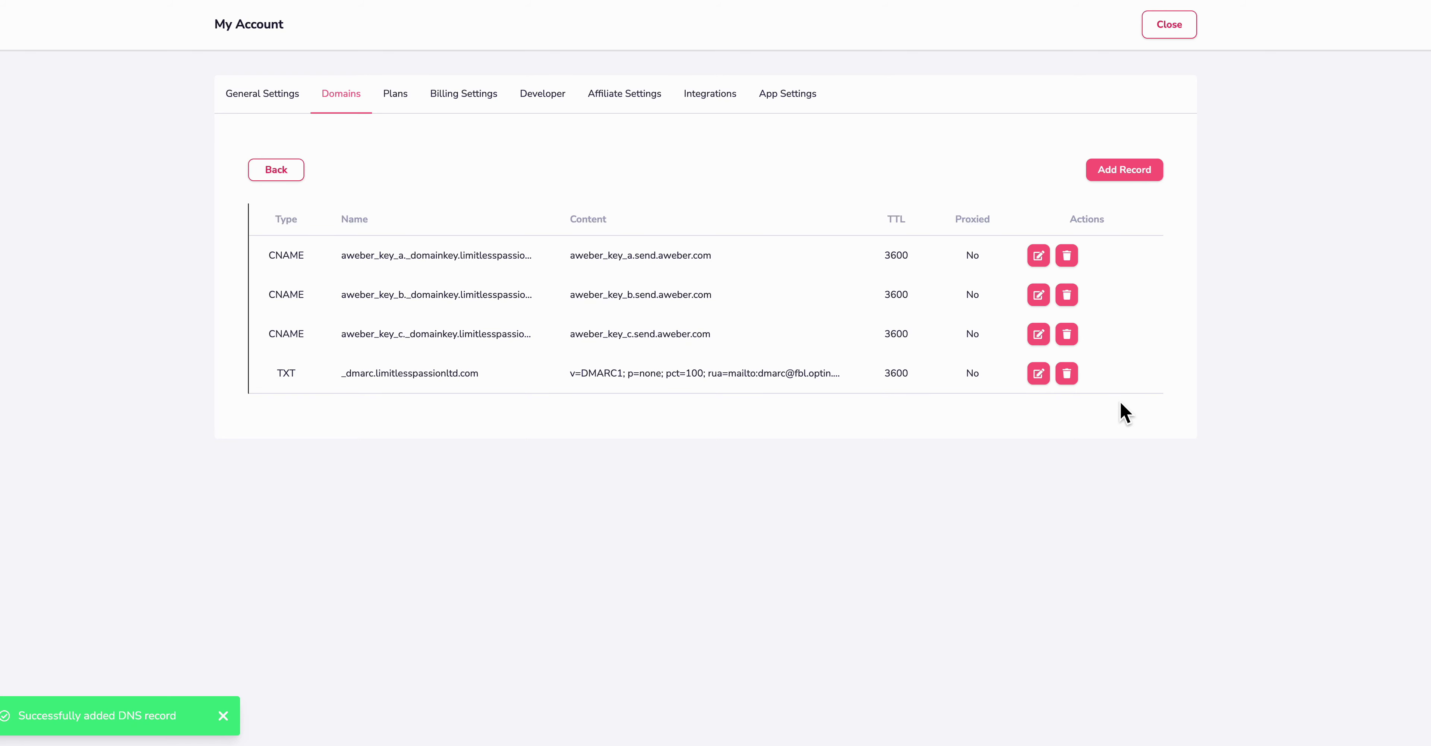
pyautogui.hotkey('ctrl', 'Tab')
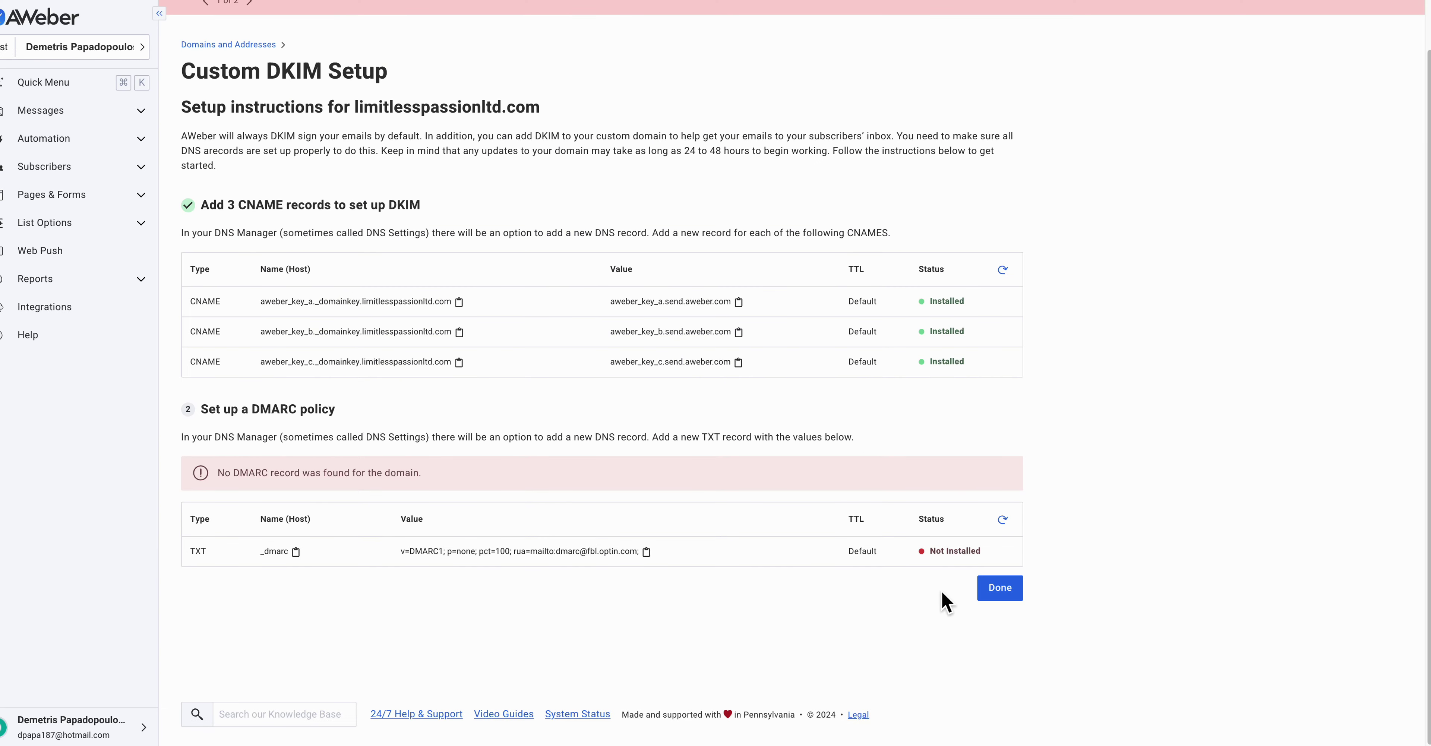
# - Recheck the DMARC status, finish DKIM setup, and refresh limitlesspassionltd.com's authentication status
pyautogui.click(1011, 533)
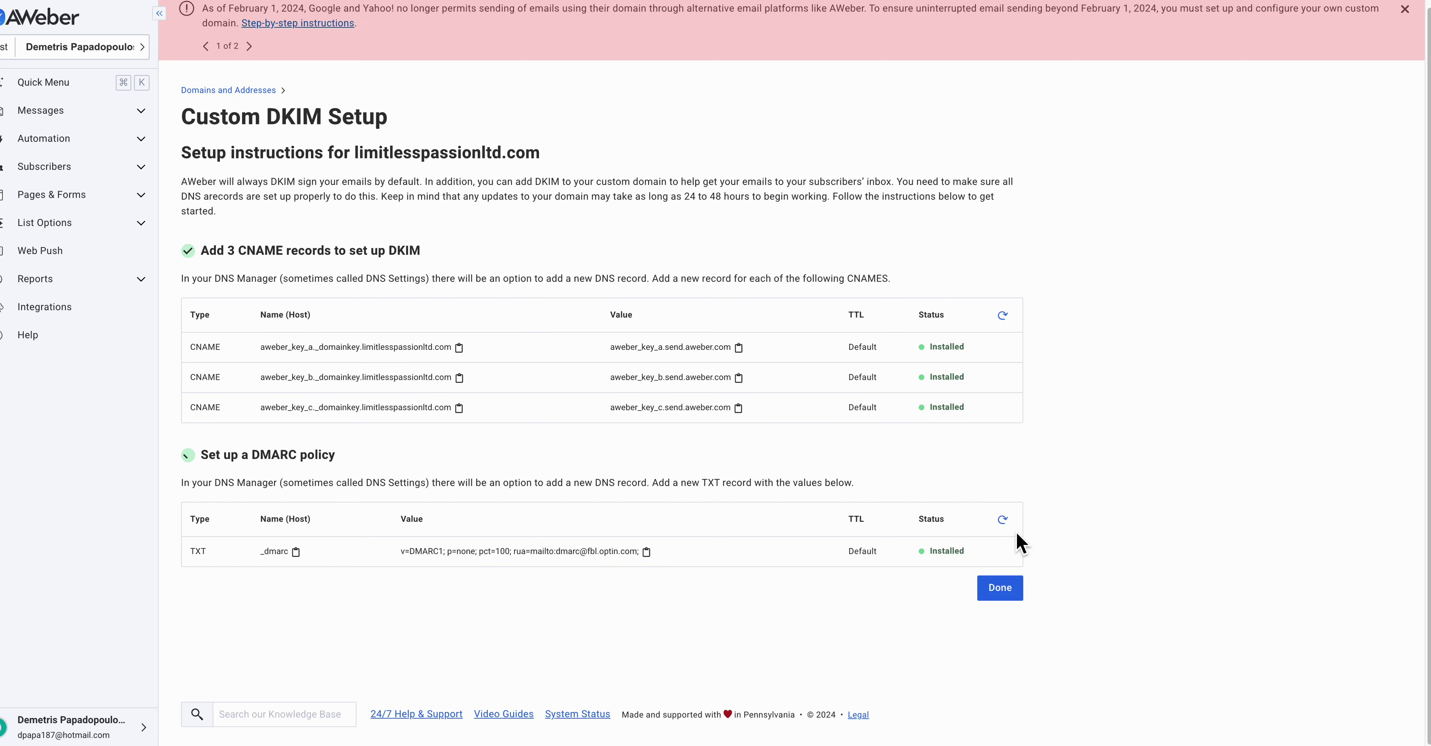
pyautogui.click(999, 588)
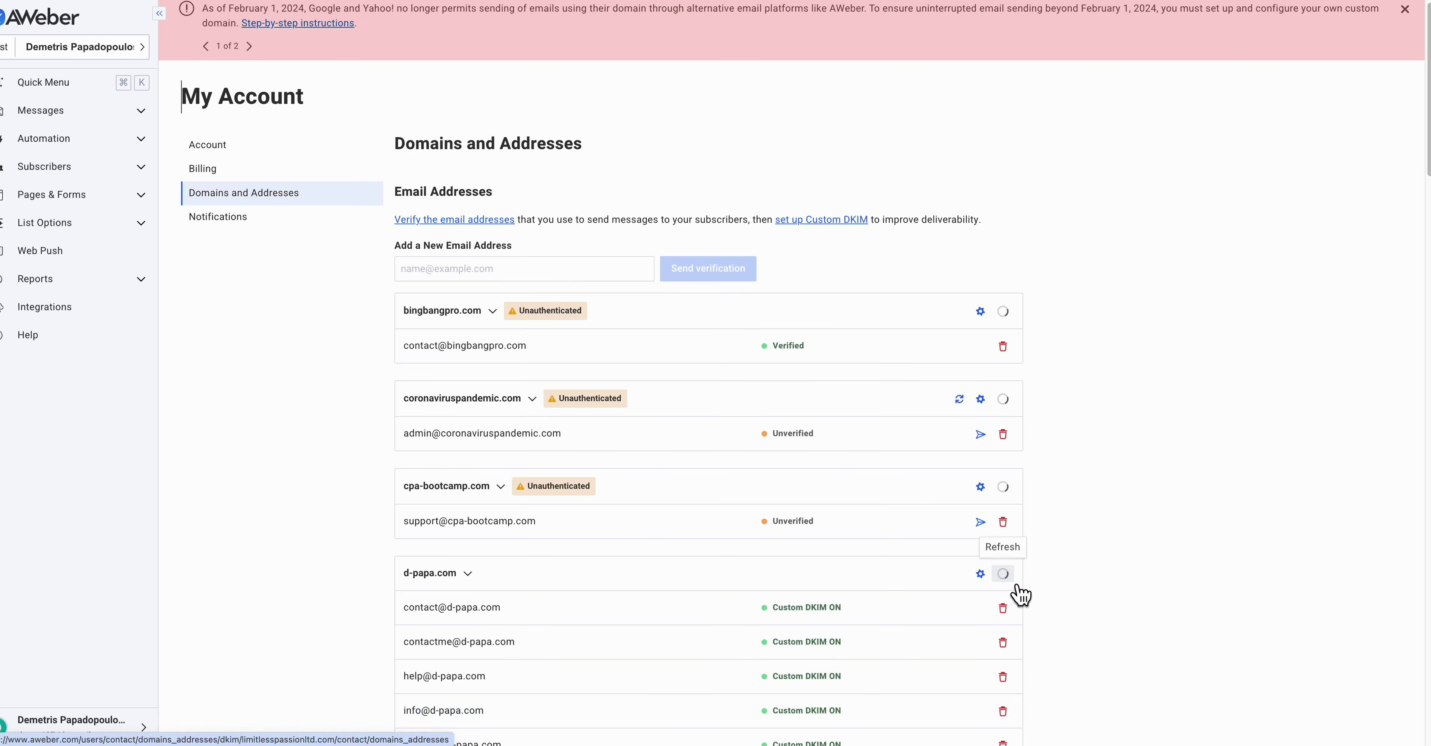
pyautogui.scroll(-5, 749, 526)
pyautogui.scroll(-10, 747, 526)
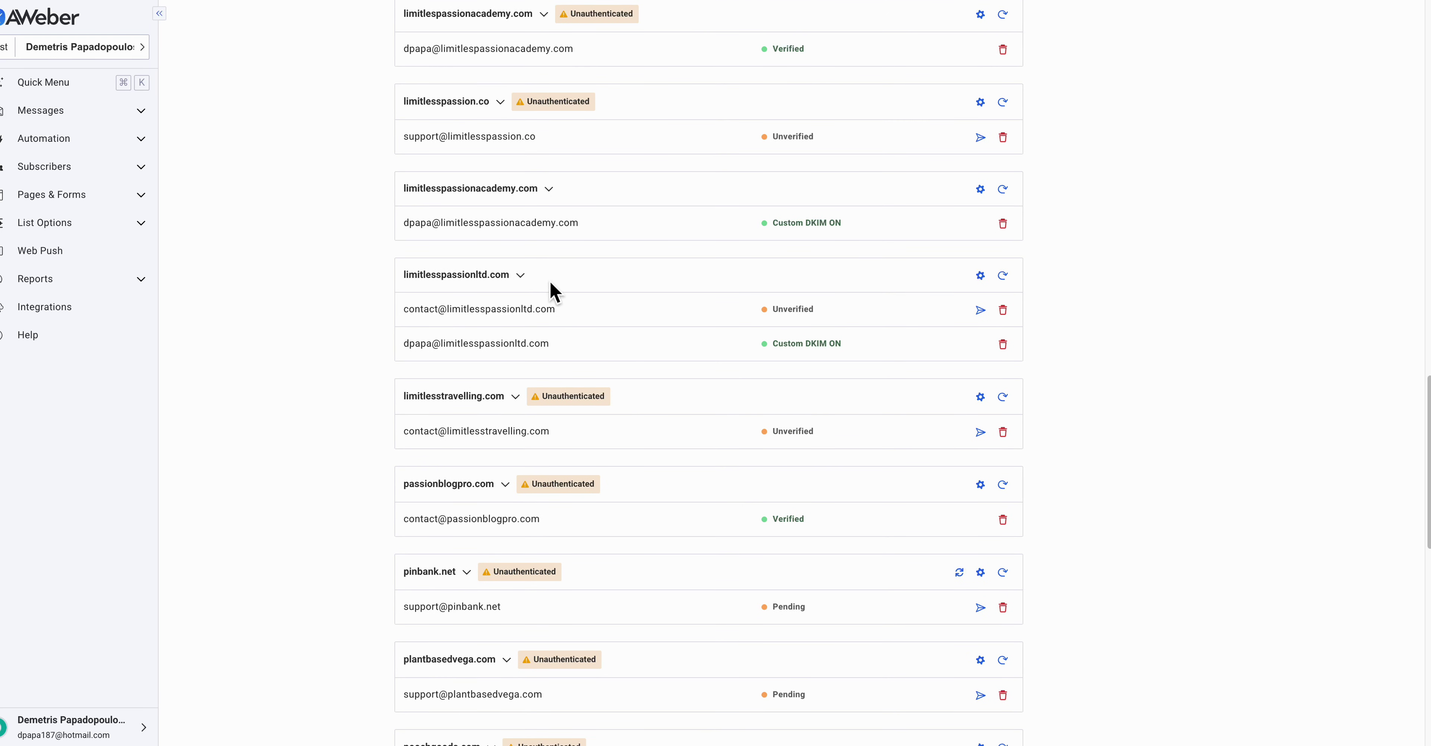
pyautogui.click(1003, 275)
# - Reopen limitlesspassionltd.com's DKIM records and select the three CNAME records
pyautogui.scroll(2, 661, 319)
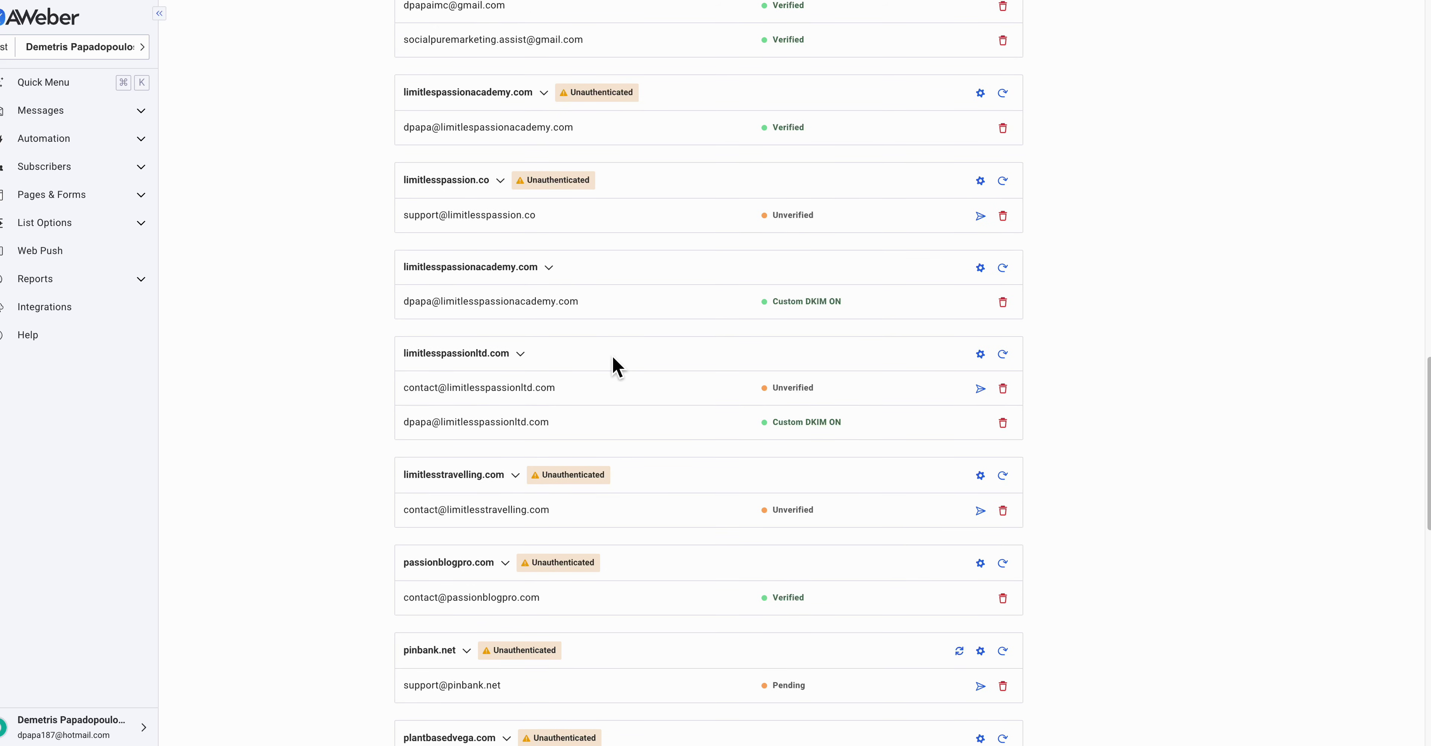
pyautogui.moveTo(595, 486)
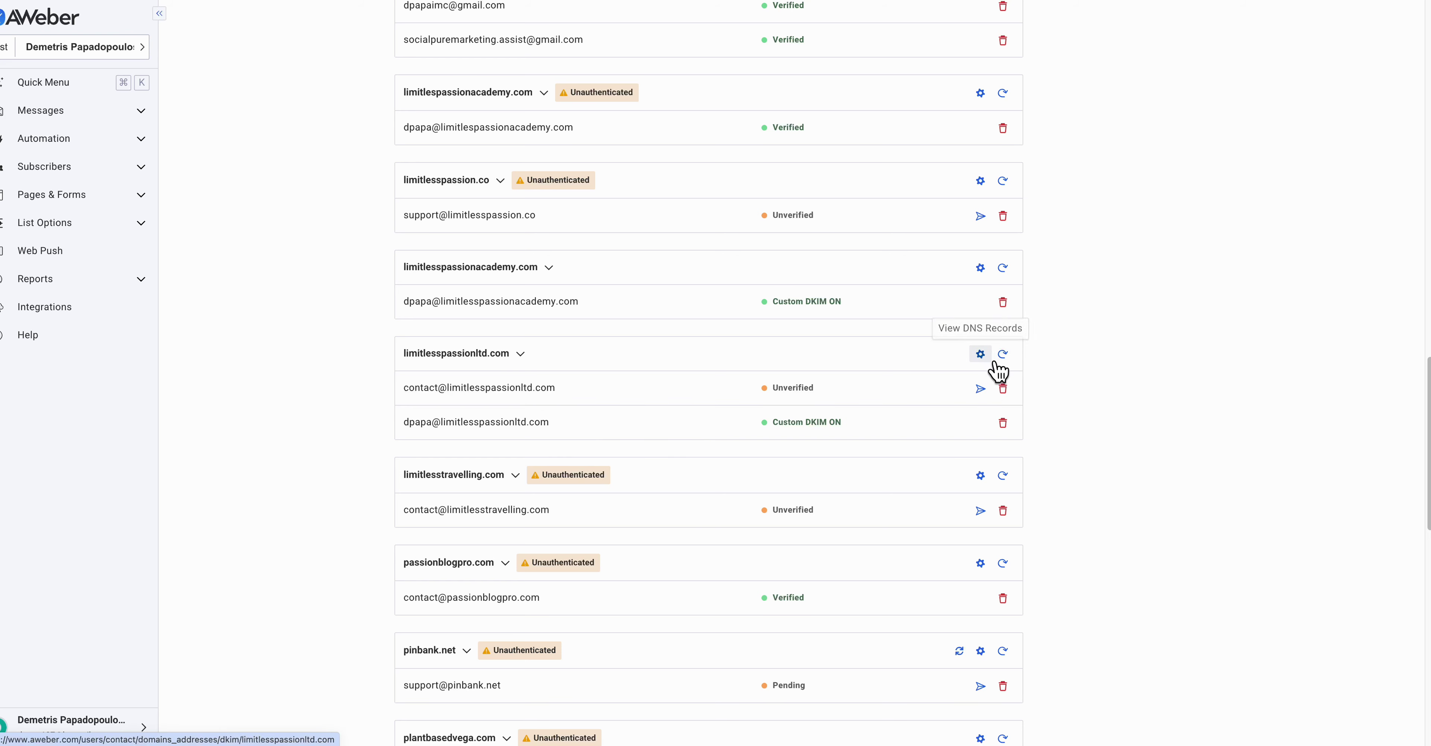
pyautogui.click(982, 355)
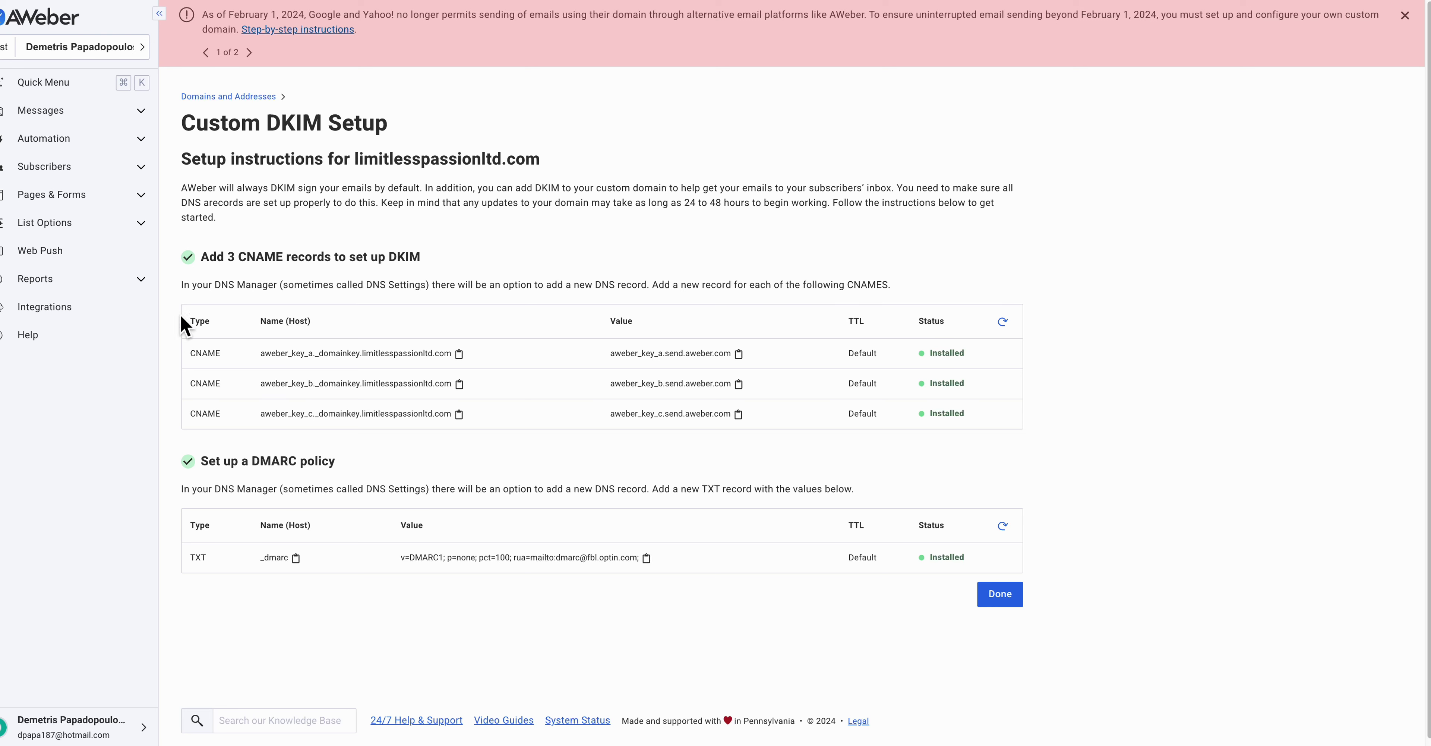
pyautogui.tripleClick(169, 257)
pyautogui.moveTo(525, 294); pyautogui.dragTo(917, 418)
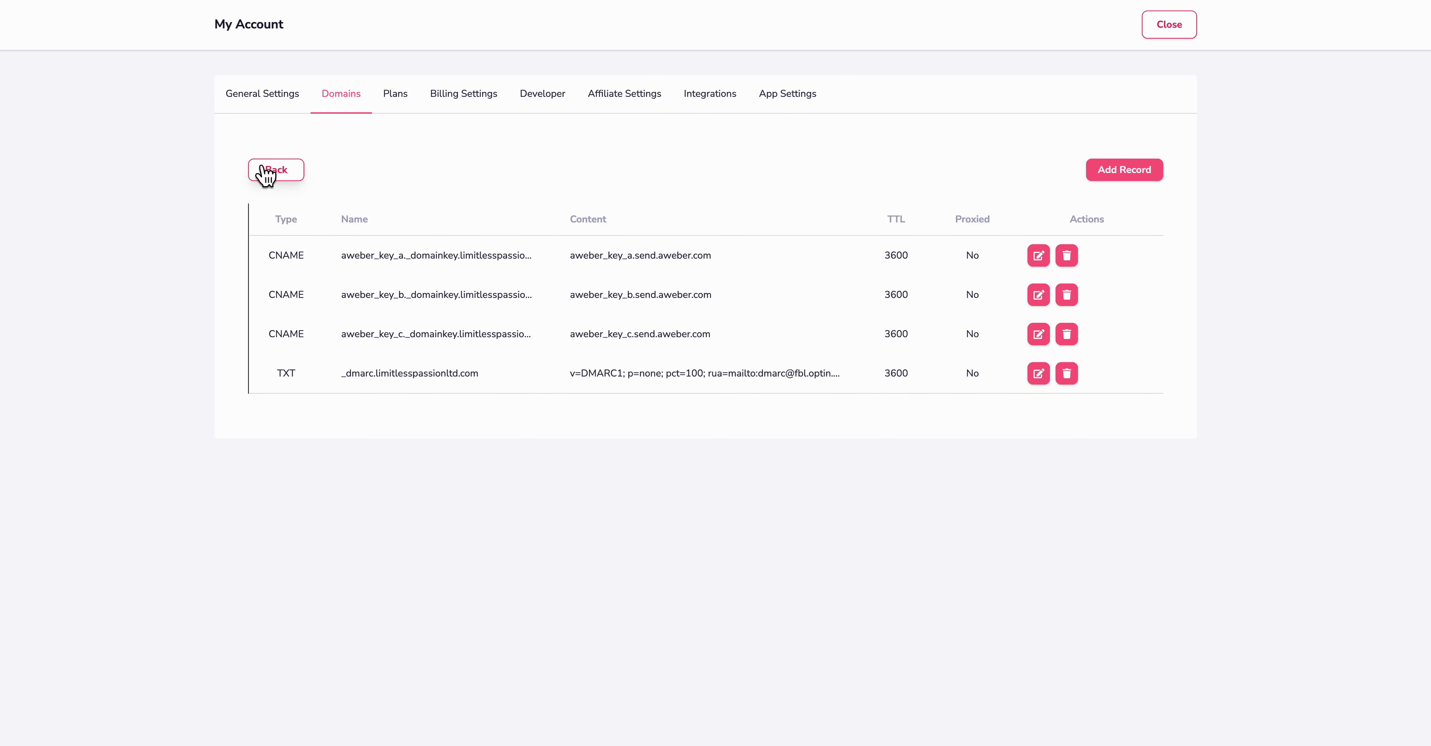
# - Return to the domains list, open pinaiguide.com's DNS records, and start a new CNAME record
pyautogui.click(266, 173)
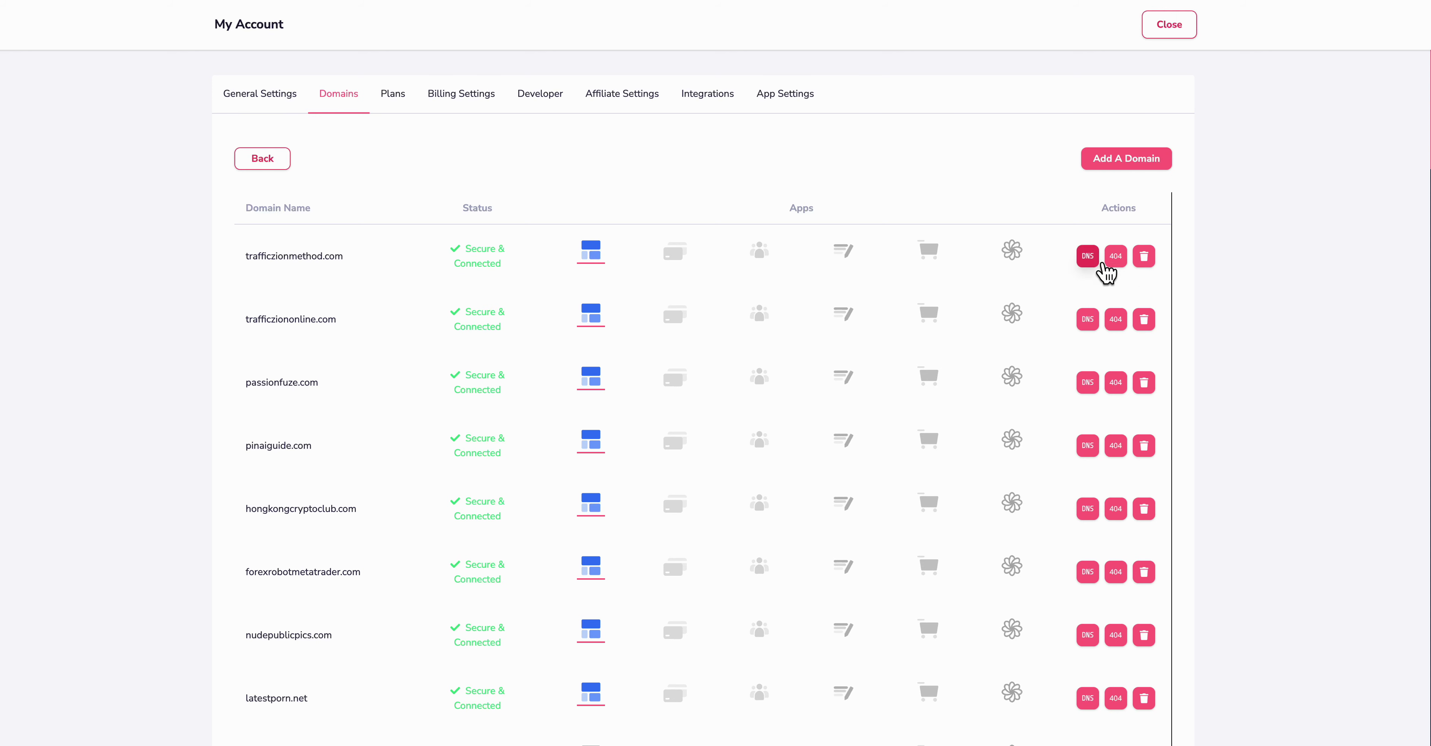
pyautogui.click(1090, 449)
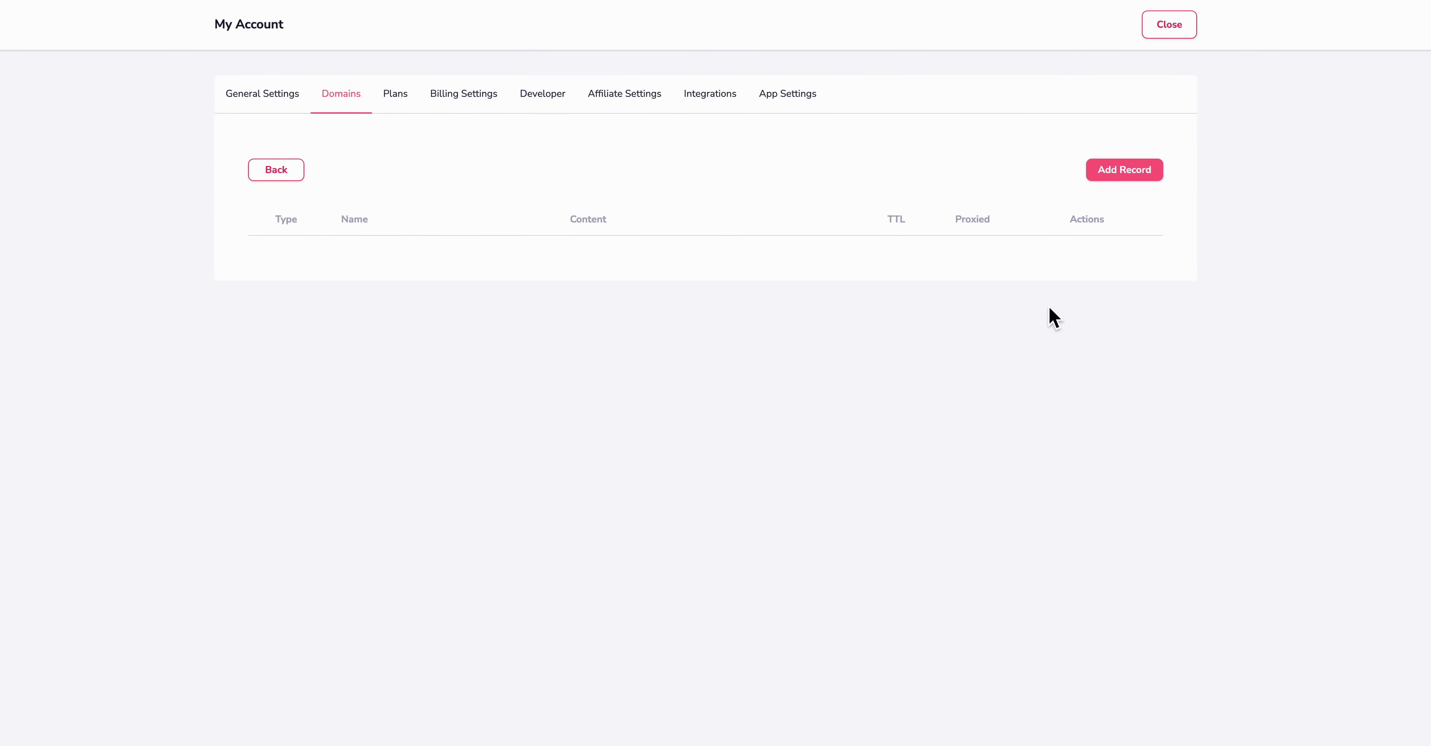
pyautogui.click(1127, 173)
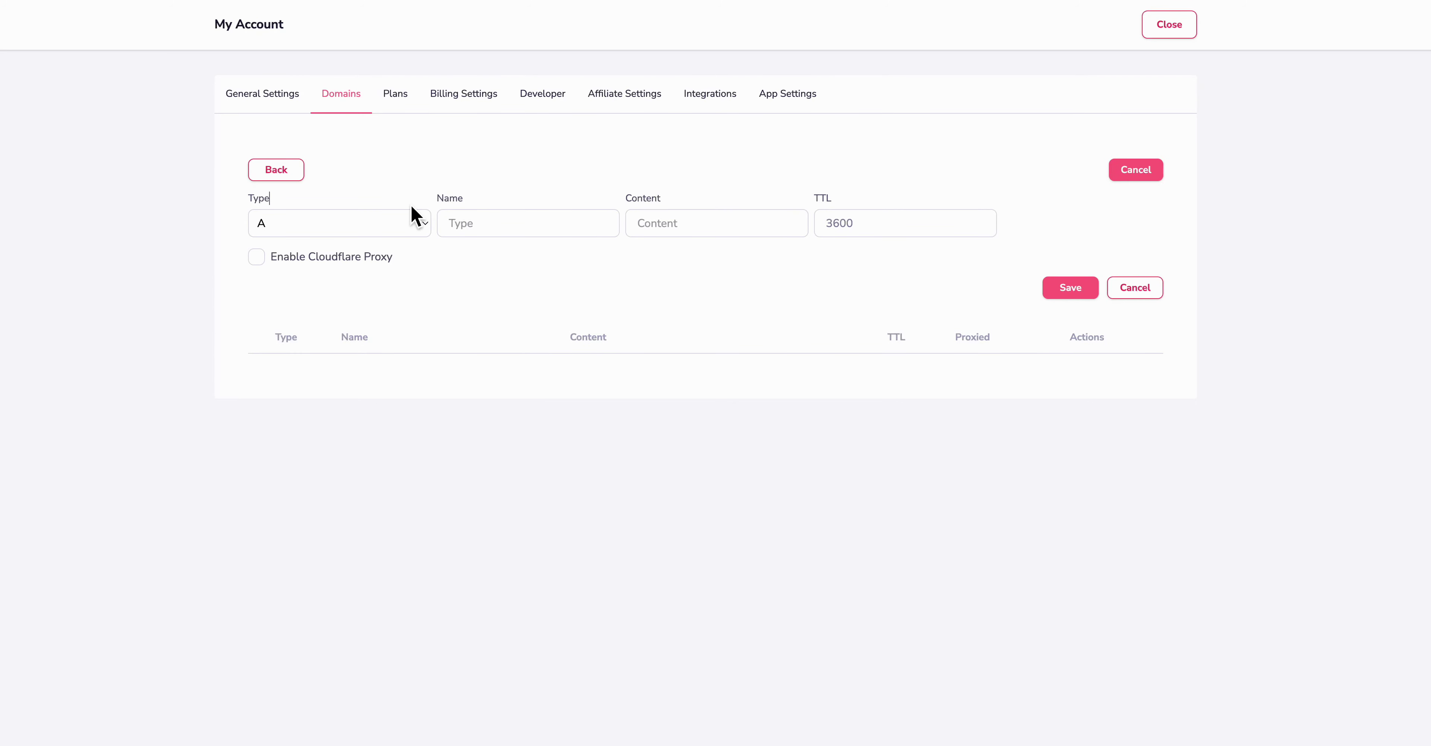
pyautogui.click(405, 222)
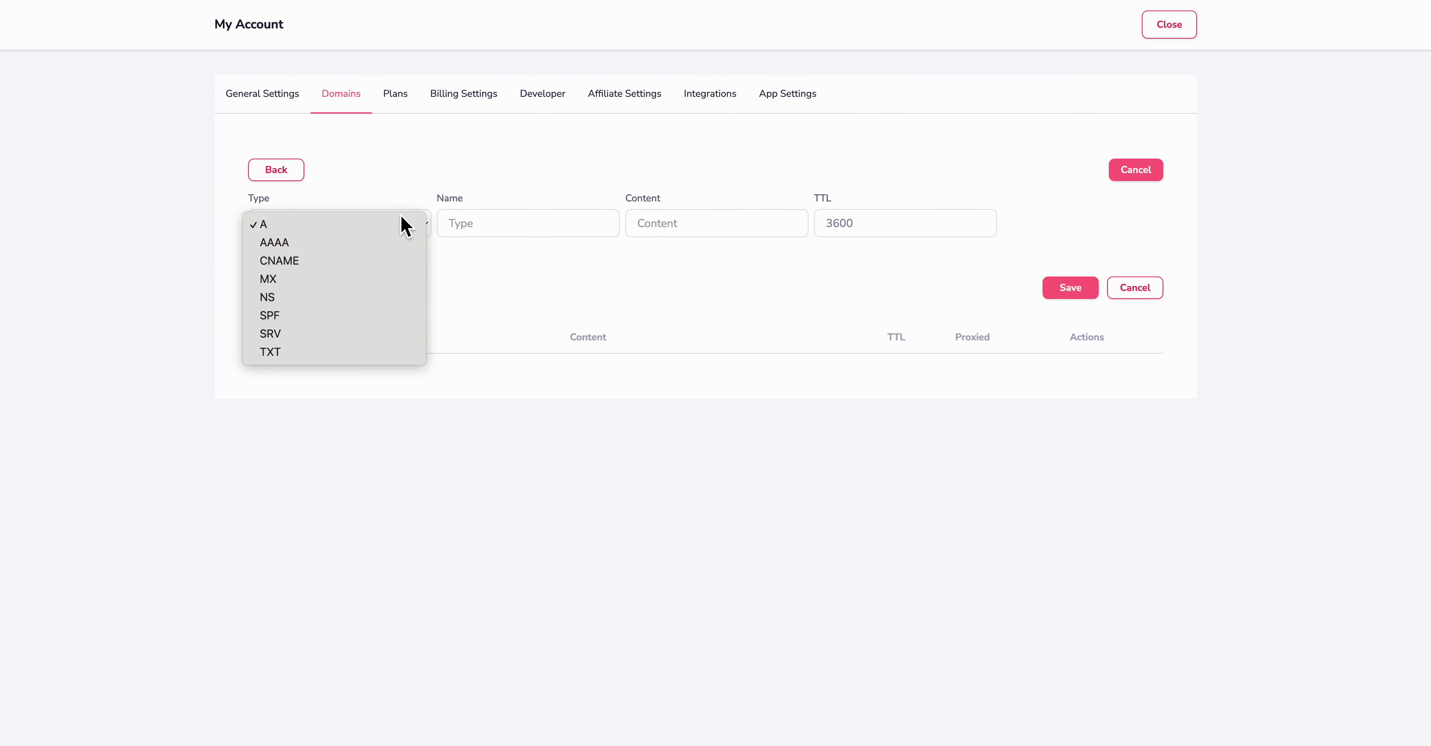
pyautogui.click(319, 260)
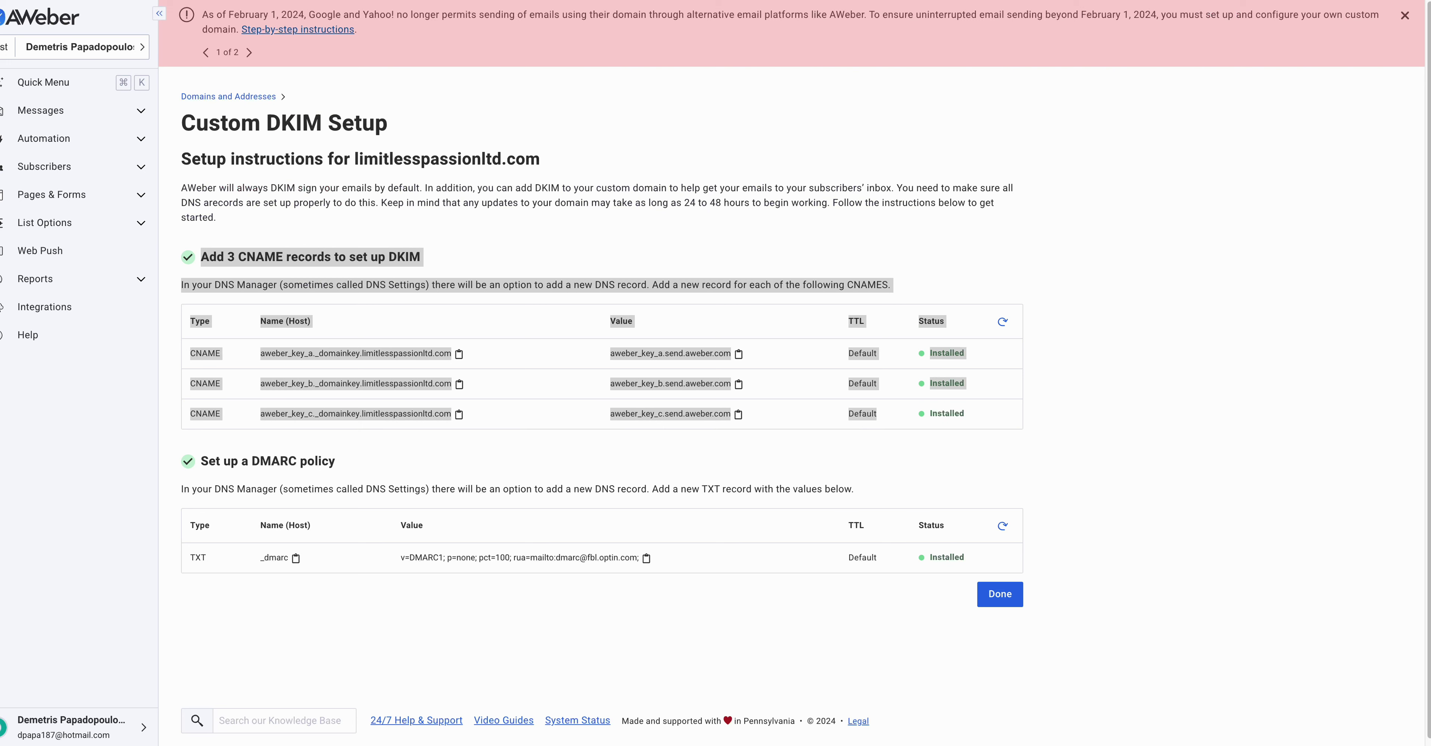
# - Highlight and then clear the Google and Yahoo notice text on the DKIM page
pyautogui.click(898, 245)
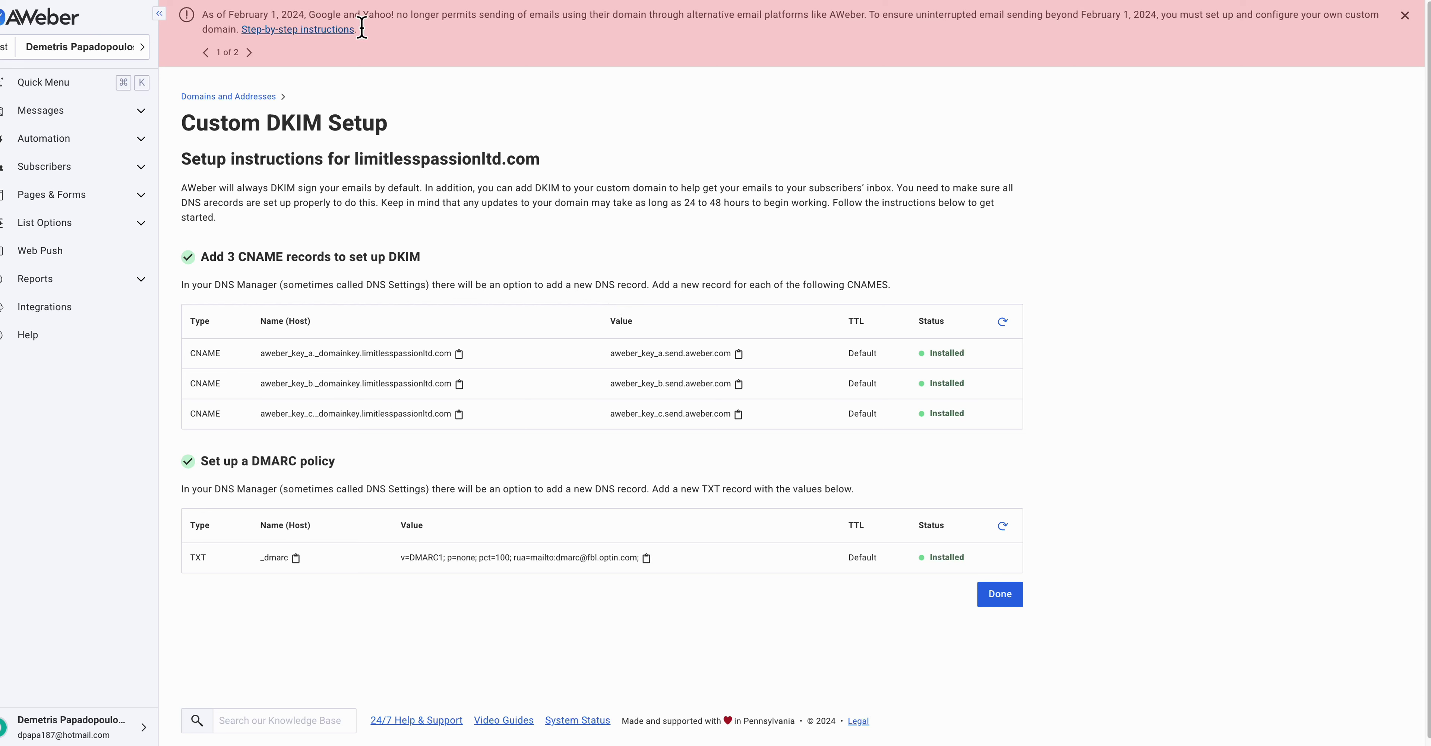
pyautogui.moveTo(372, 15); pyautogui.dragTo(766, 57)
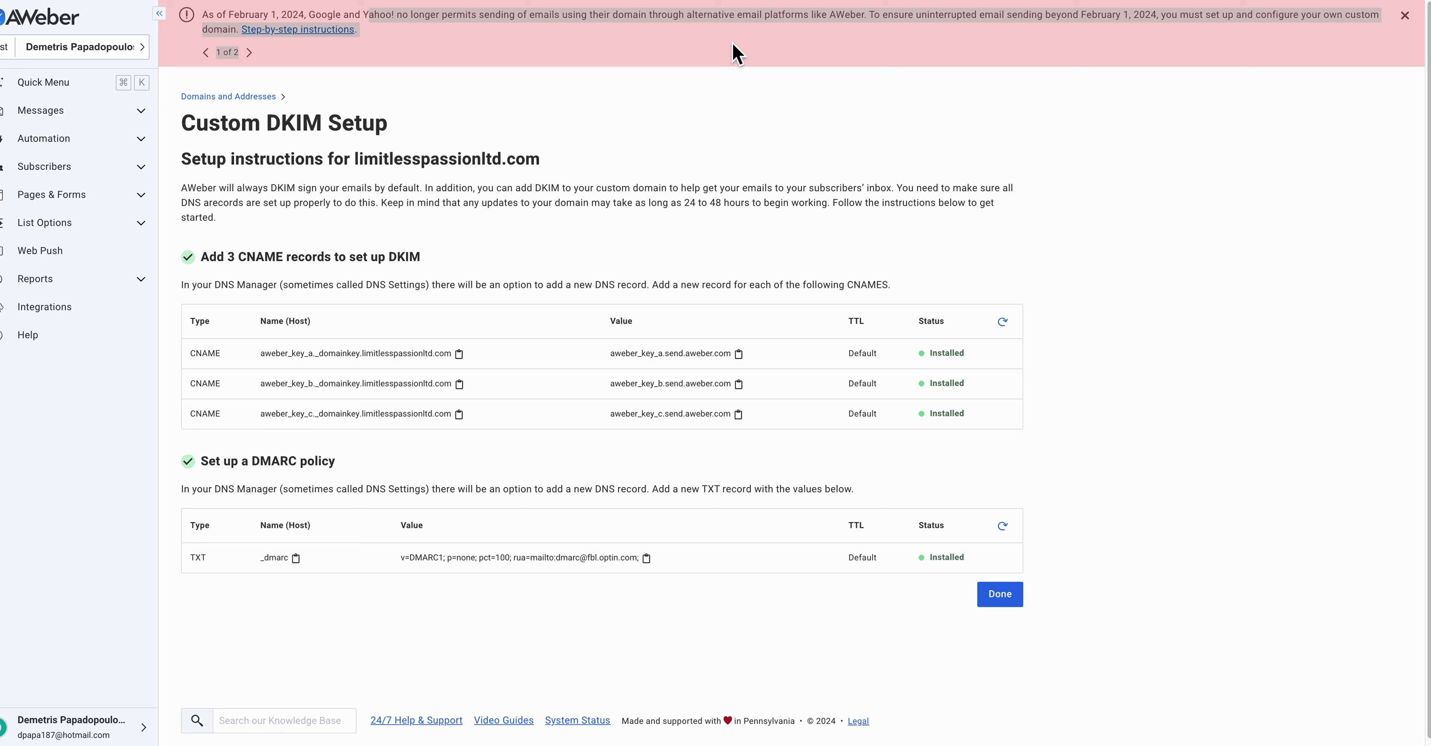
pyautogui.click(658, 119)
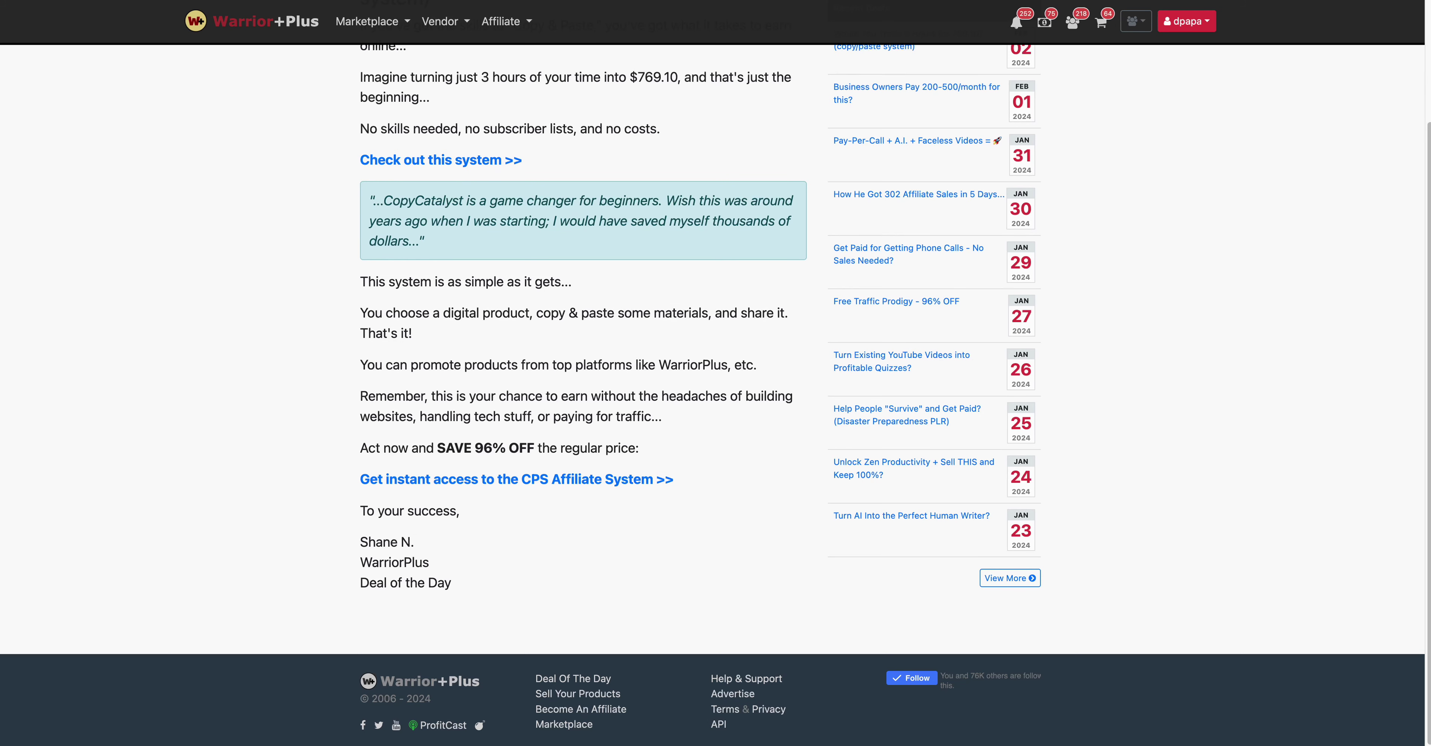
# - Open the Warrior+Plus vendor sales dashboard, then return to the AWeber account dashboard
pyautogui.click(444, 21)
pyautogui.click(462, 55)
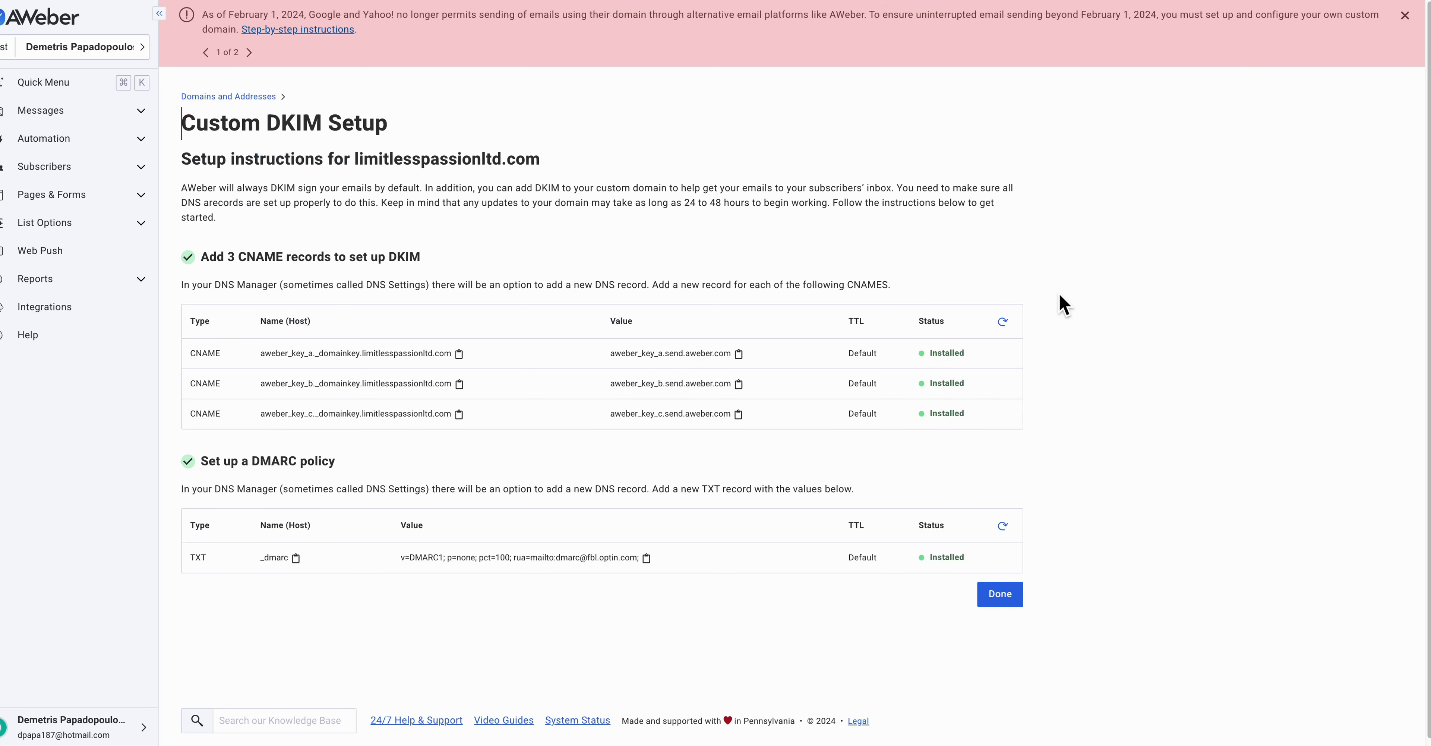
pyautogui.click(71, 25)
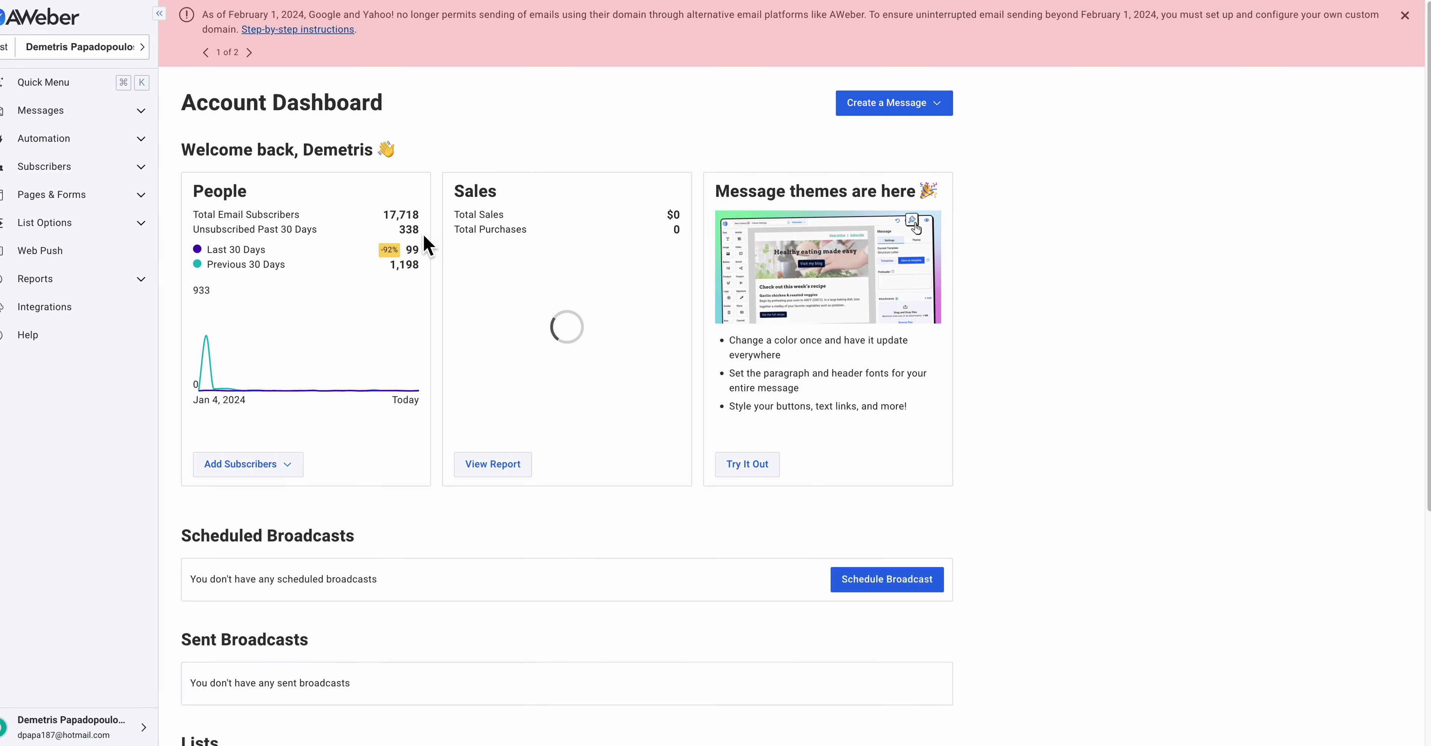
# - Highlight the People and Sales figures and the 17,718 subscriber count, then close account settings
pyautogui.moveTo(384, 222); pyautogui.dragTo(470, 300)
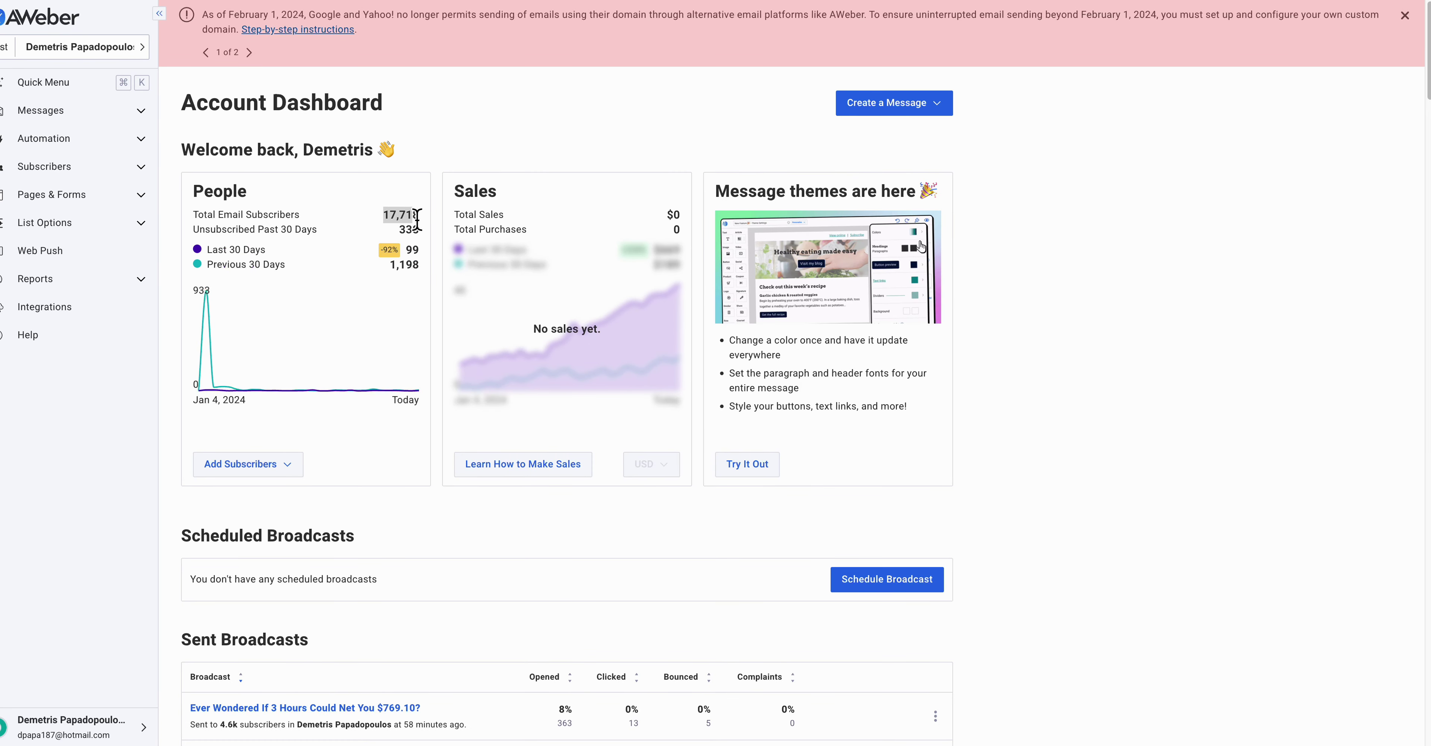
pyautogui.moveTo(383, 216); pyautogui.dragTo(423, 222)
pyautogui.click(373, 223)
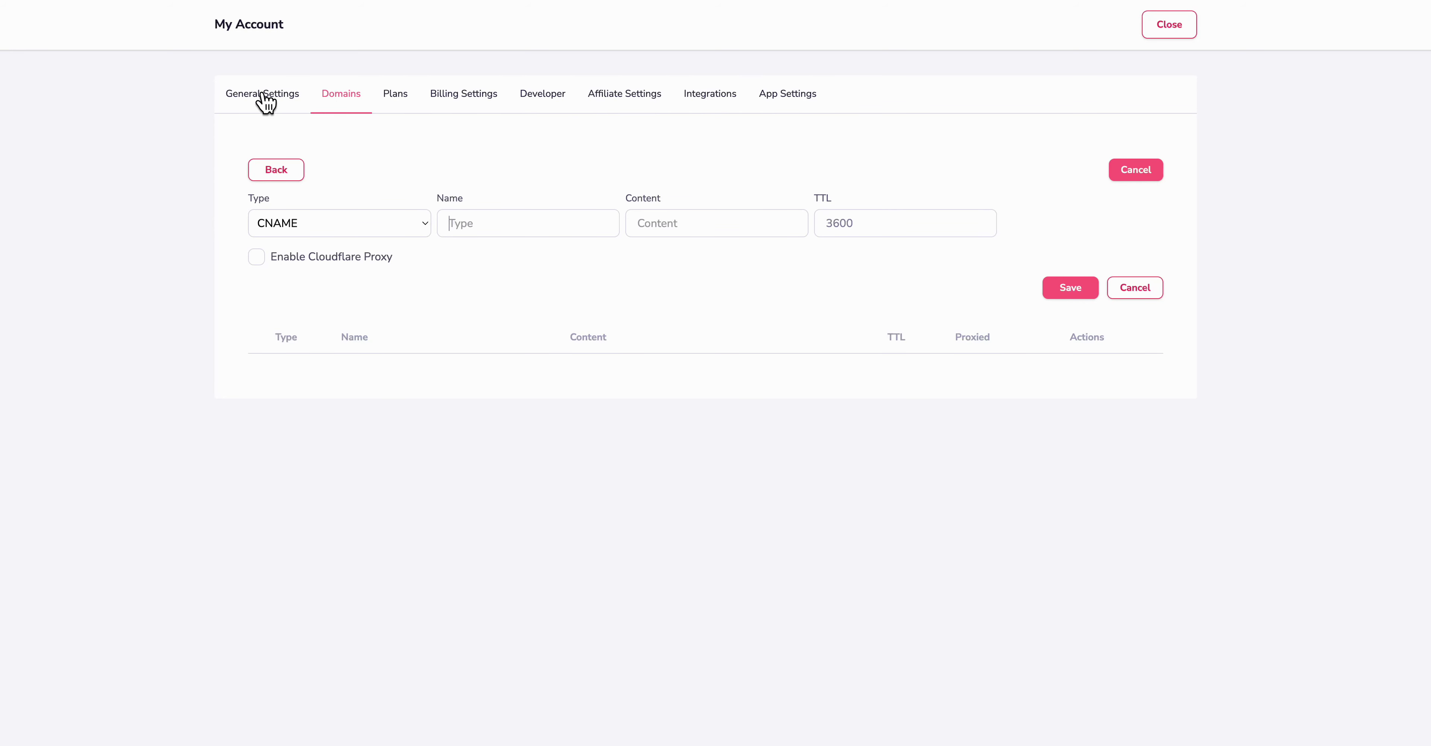
pyautogui.click(1181, 24)
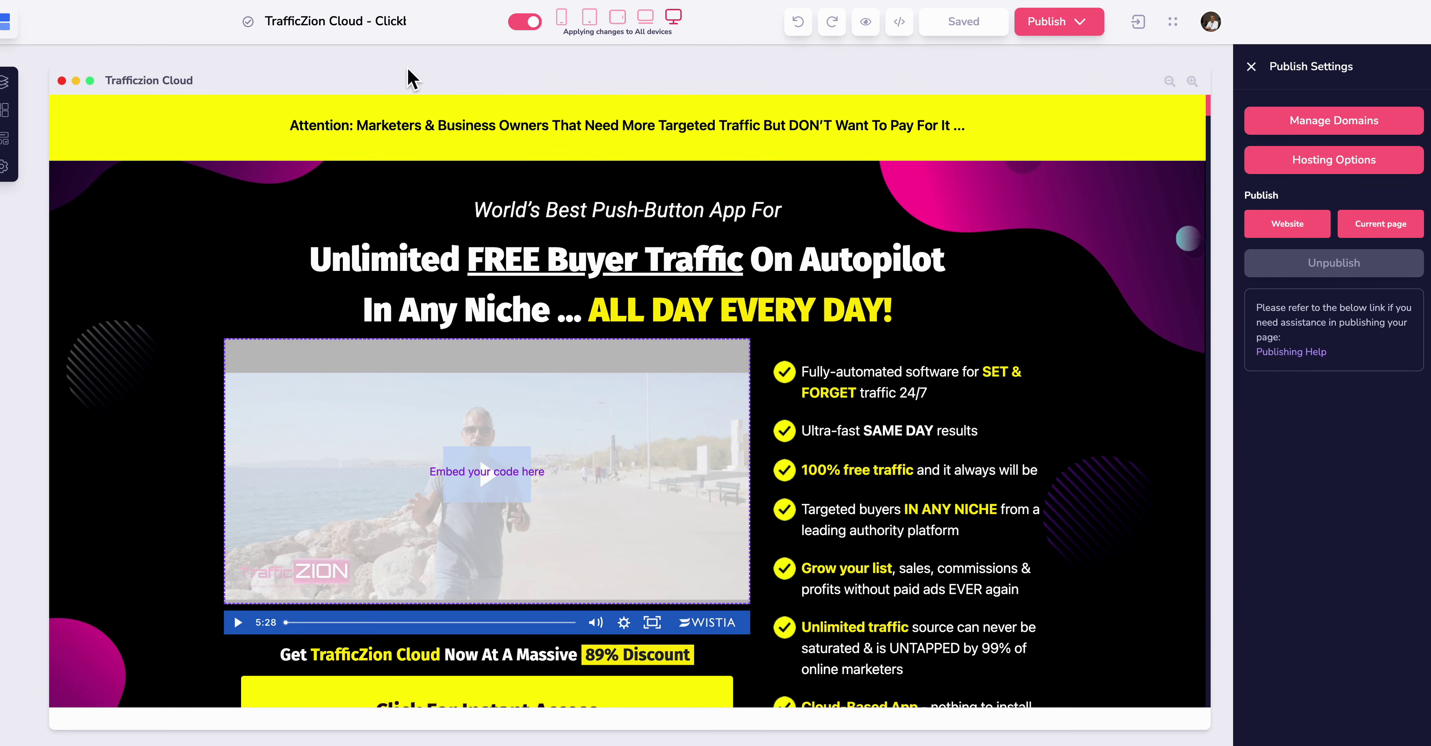
# - Switch to the GroovePages list of all sites via the Groove apps launcher
pyautogui.moveTo(10, 28)
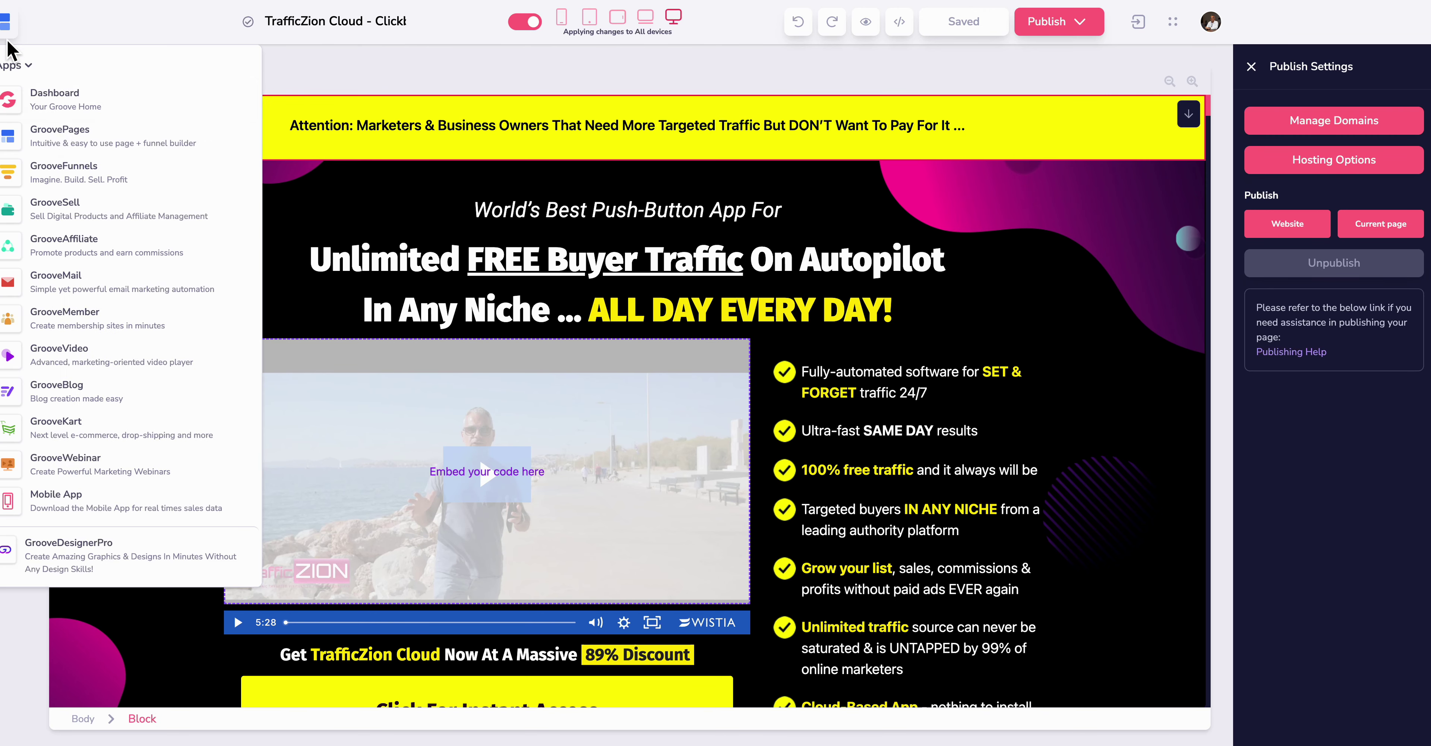
pyautogui.click(58, 138)
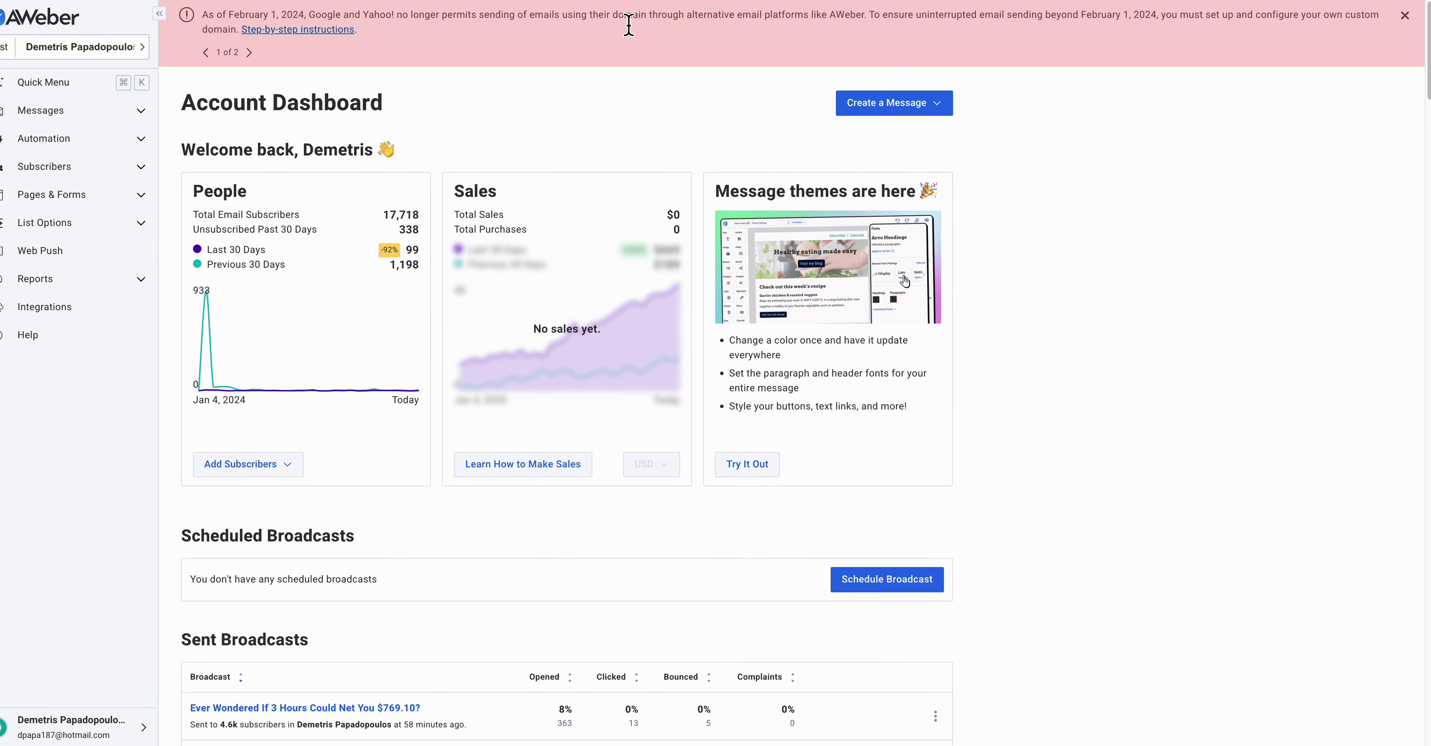
pyautogui.moveTo(618, 14); pyautogui.dragTo(580, 1)
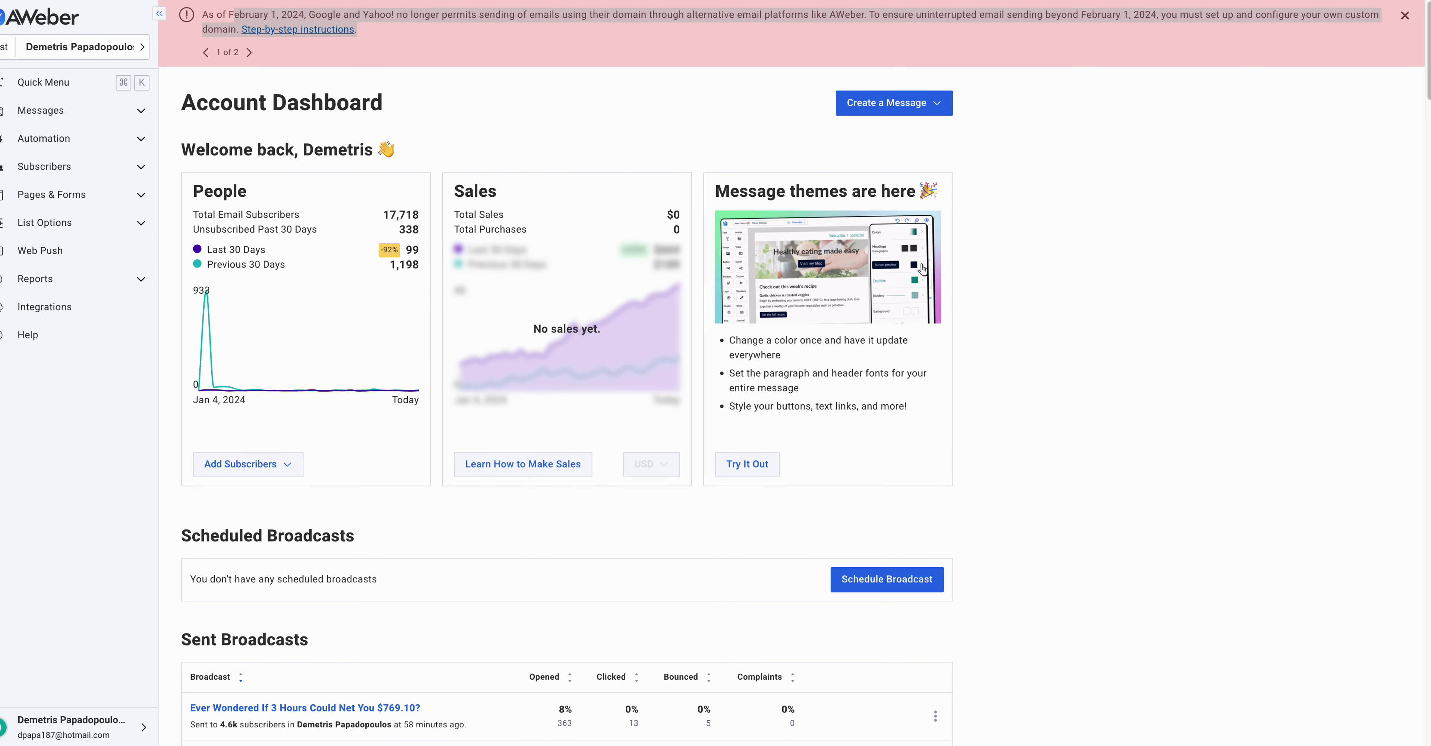
pyautogui.click(497, 56)
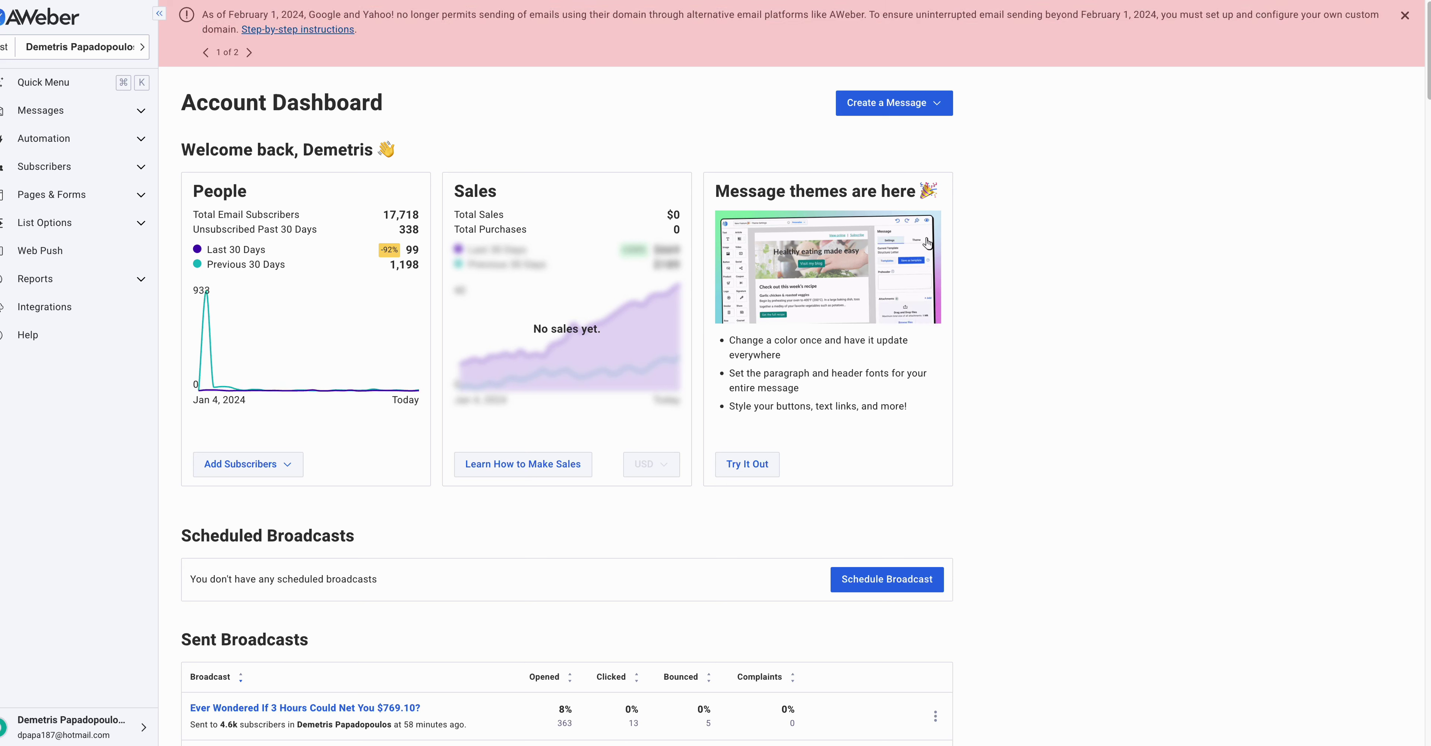